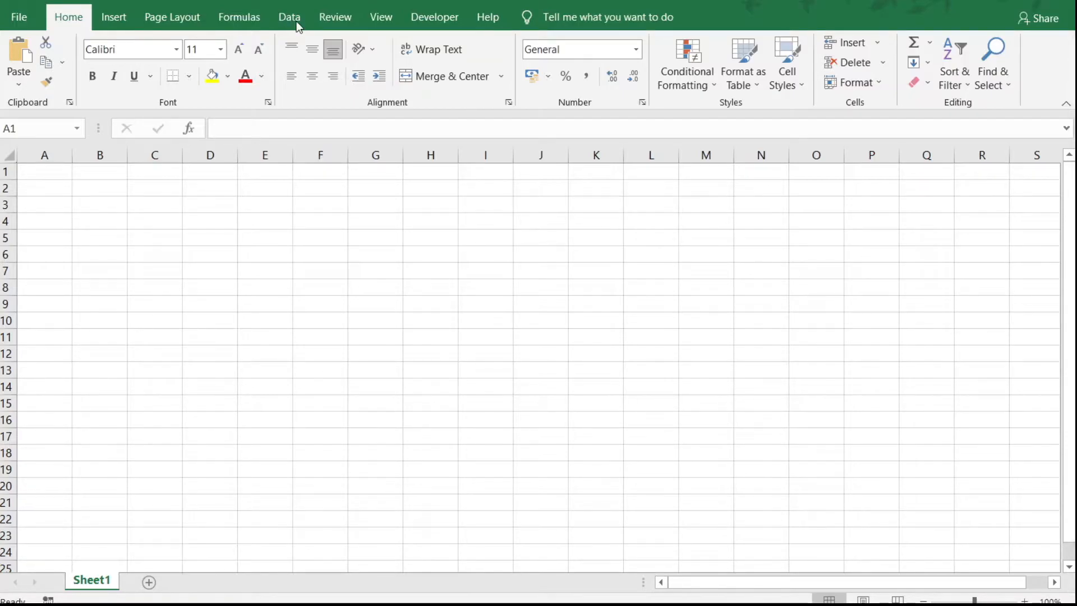
# Step: Start a new query that imports data from the web
pyautogui.click(297, 23)
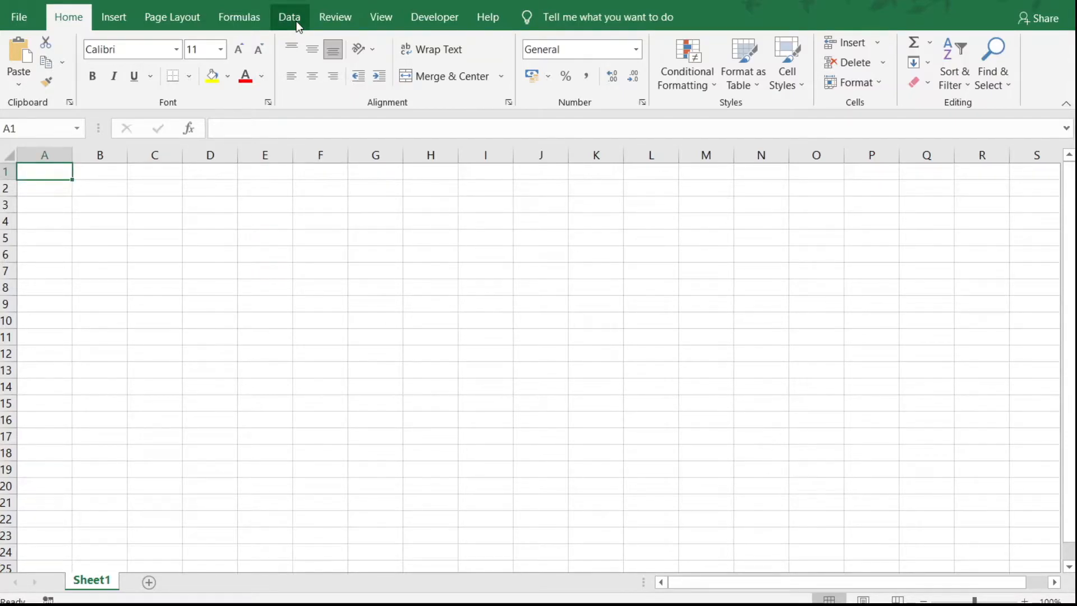
pyautogui.click(298, 26)
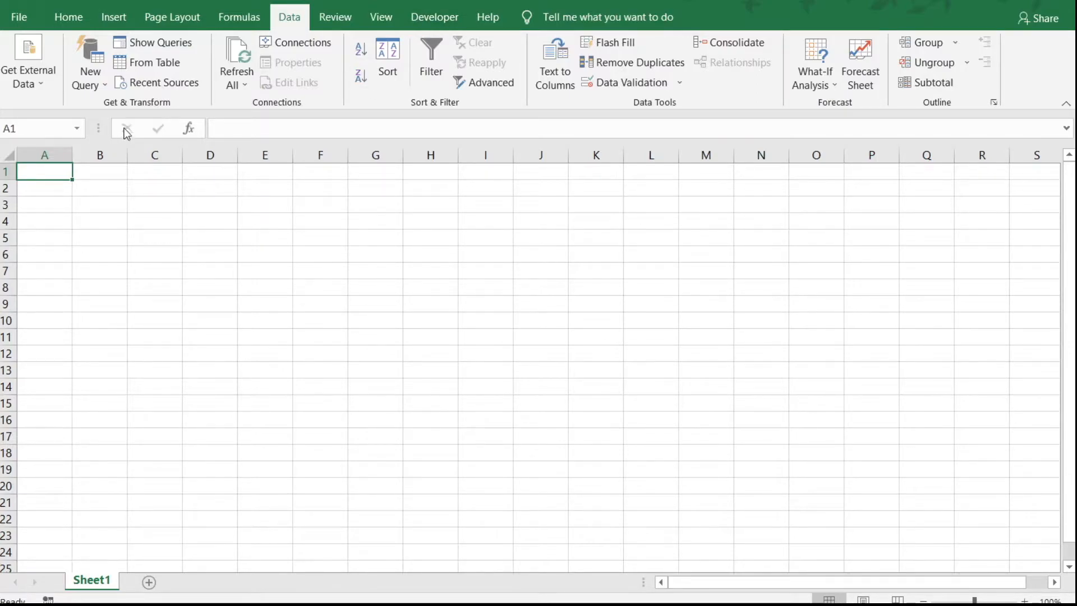
pyautogui.click(104, 83)
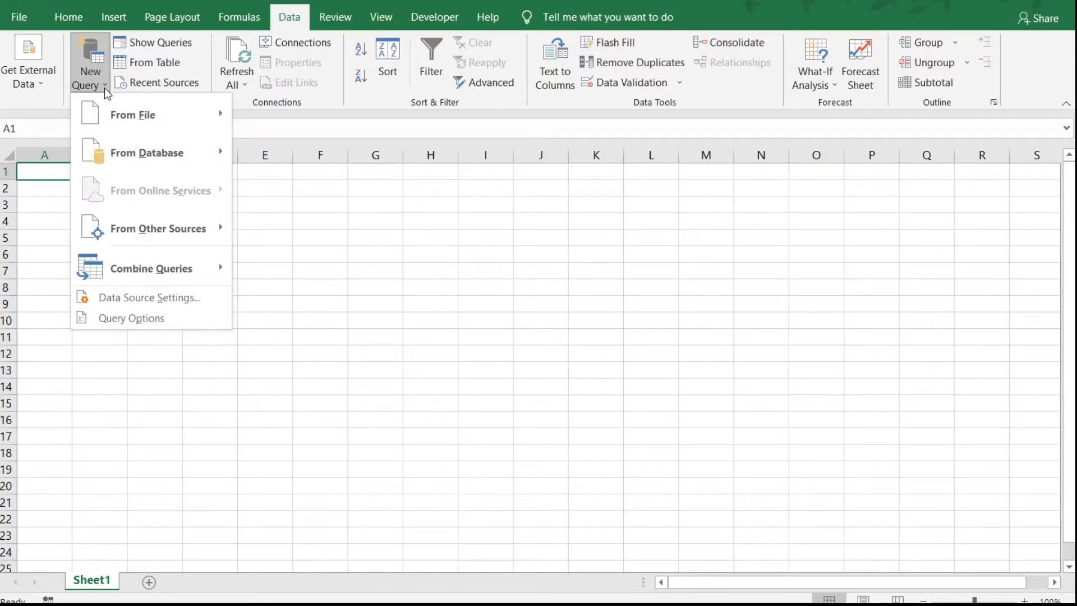
pyautogui.moveTo(110, 117)
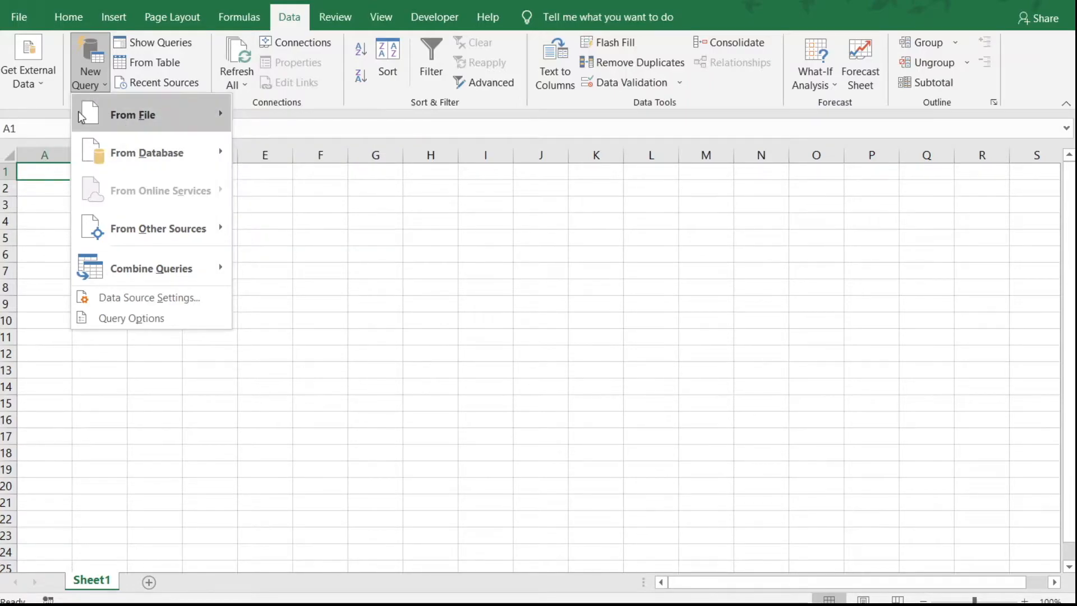
pyautogui.moveTo(78, 114)
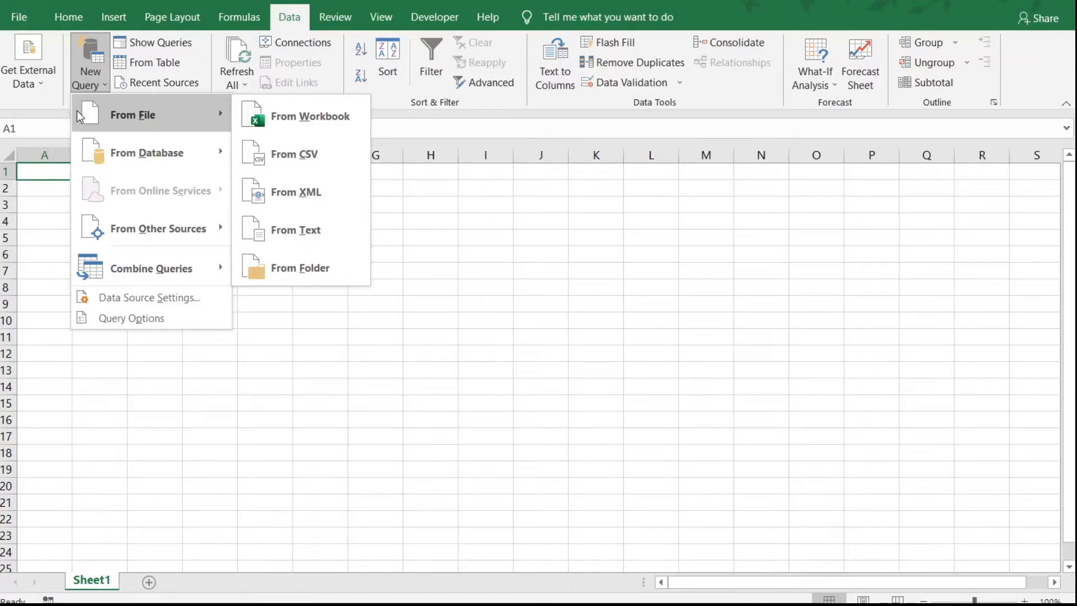
pyautogui.moveTo(88, 144)
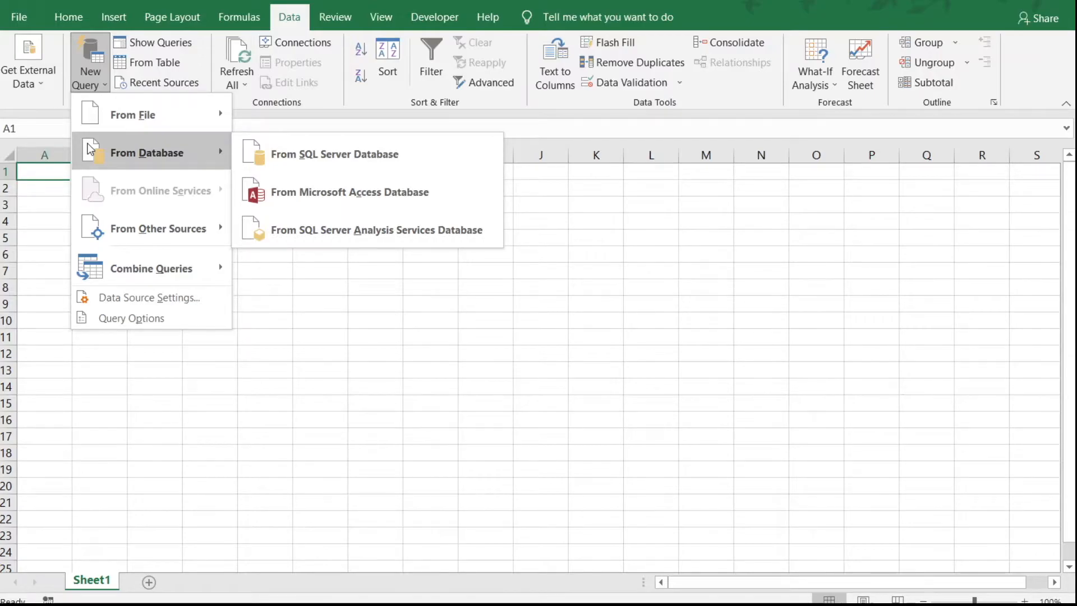
pyautogui.moveTo(90, 229)
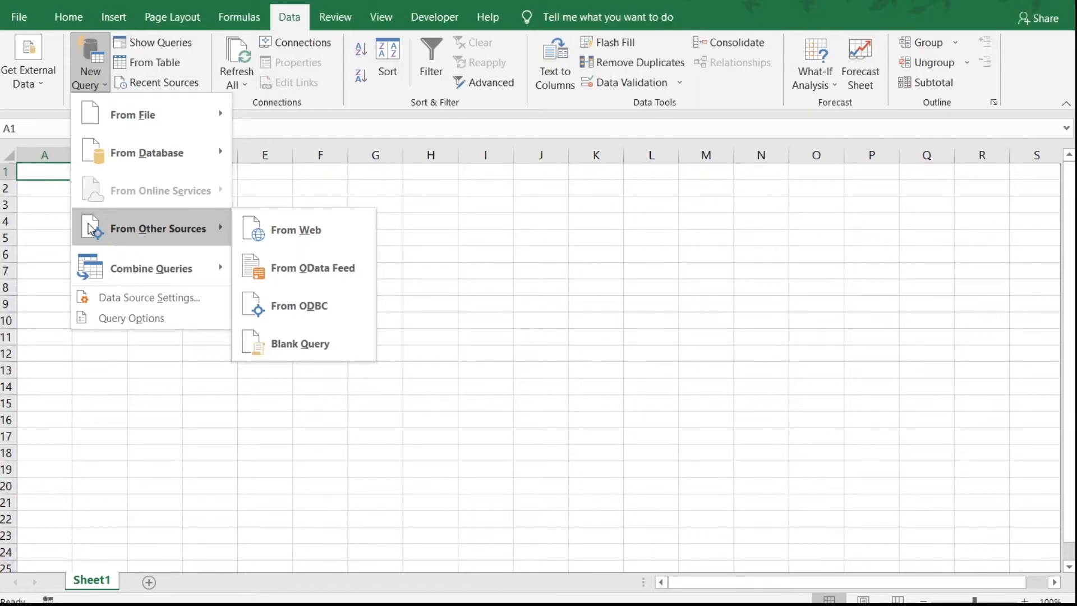
pyautogui.moveTo(133, 271)
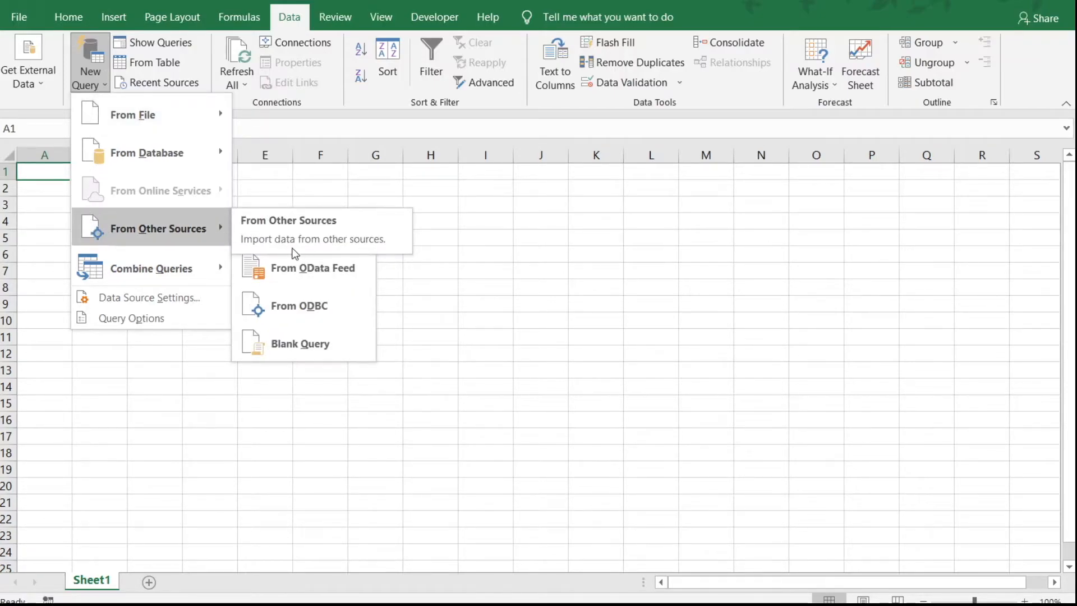
pyautogui.click(306, 234)
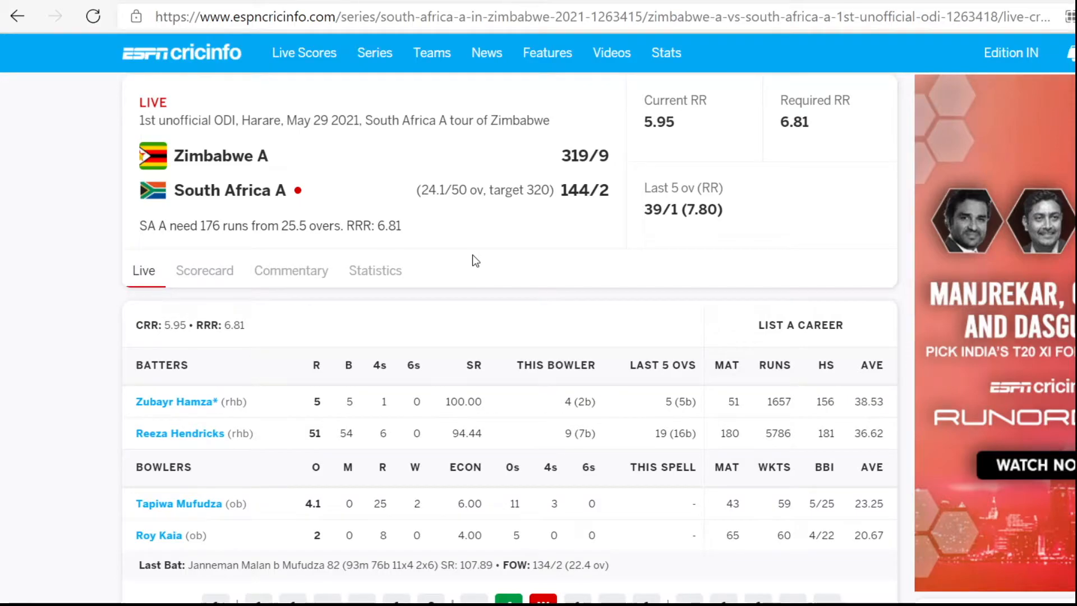
# Step: Copy the ESPNcricinfo Zimbabwe A vs South Africa A live score URL from the browser and connect Excel's web query to it
pyautogui.click(605, 20)
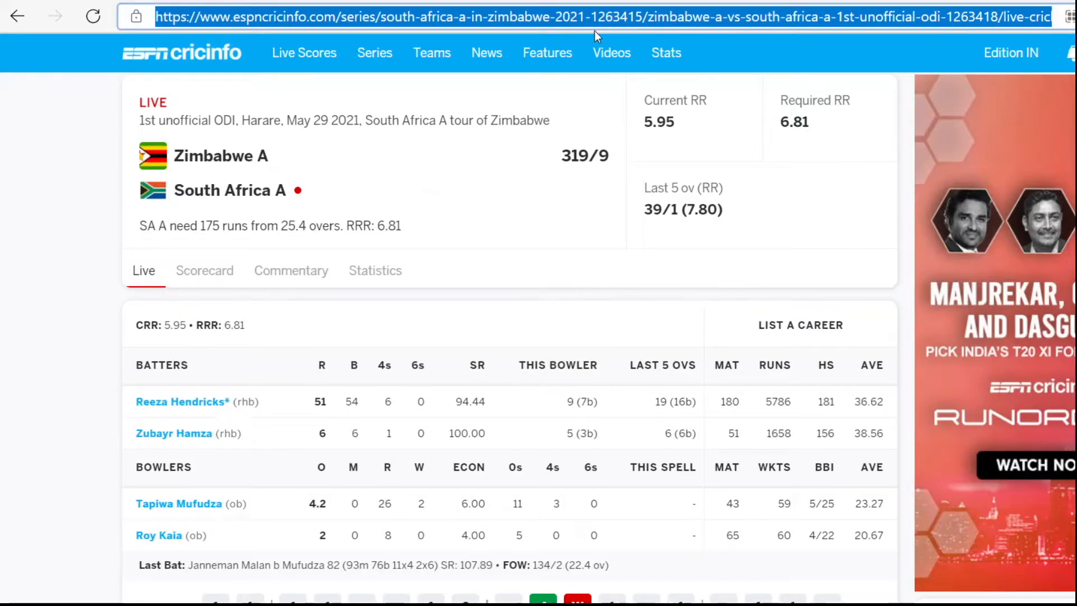
pyautogui.hotkey('alt', 'Tab')
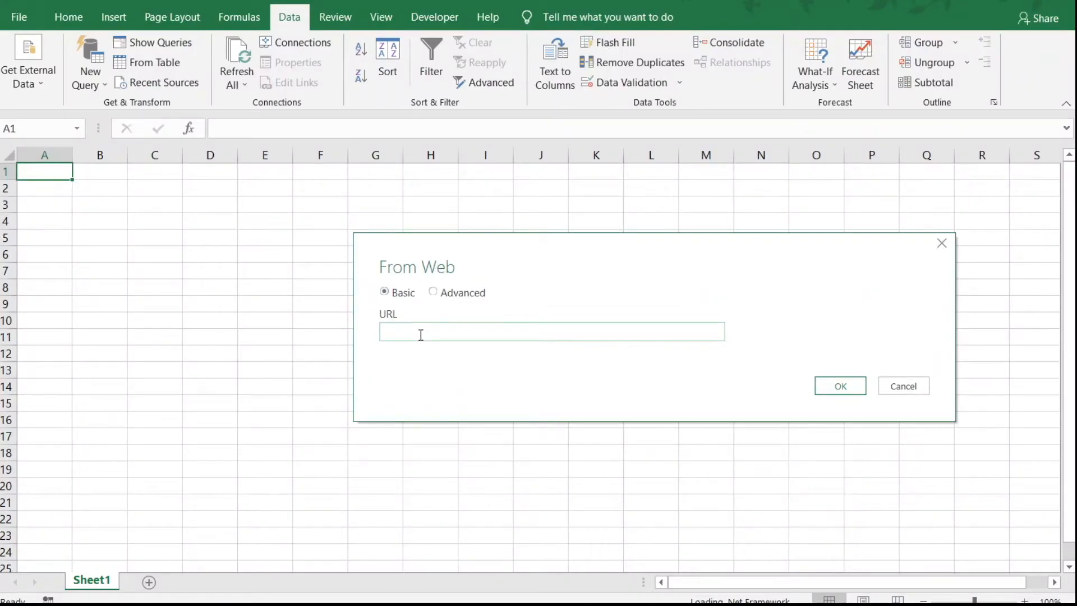
pyautogui.hotkey('ctrl', 'v')
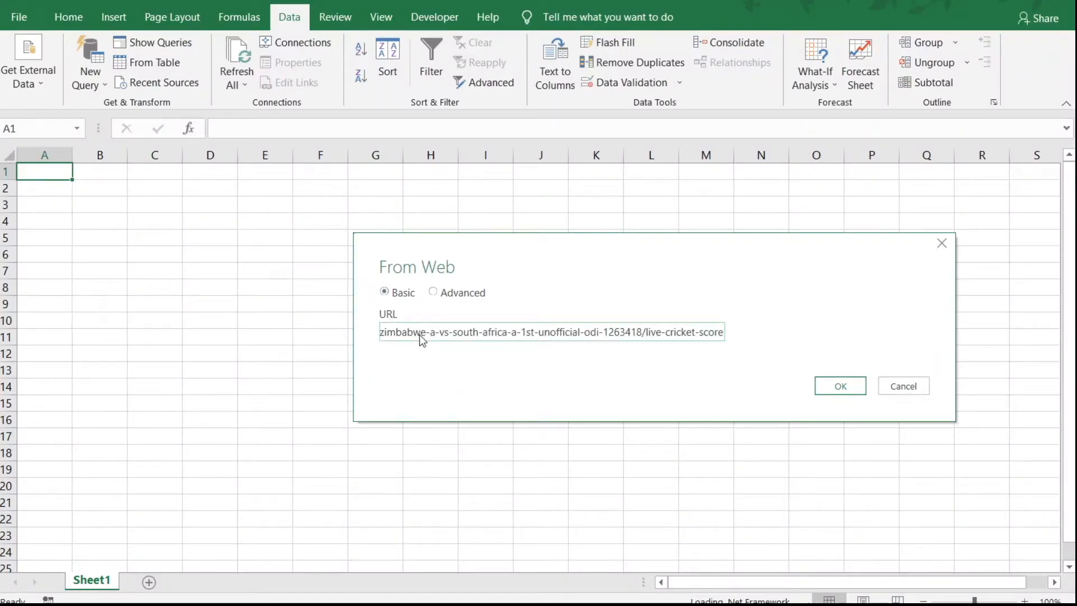
pyautogui.click(837, 387)
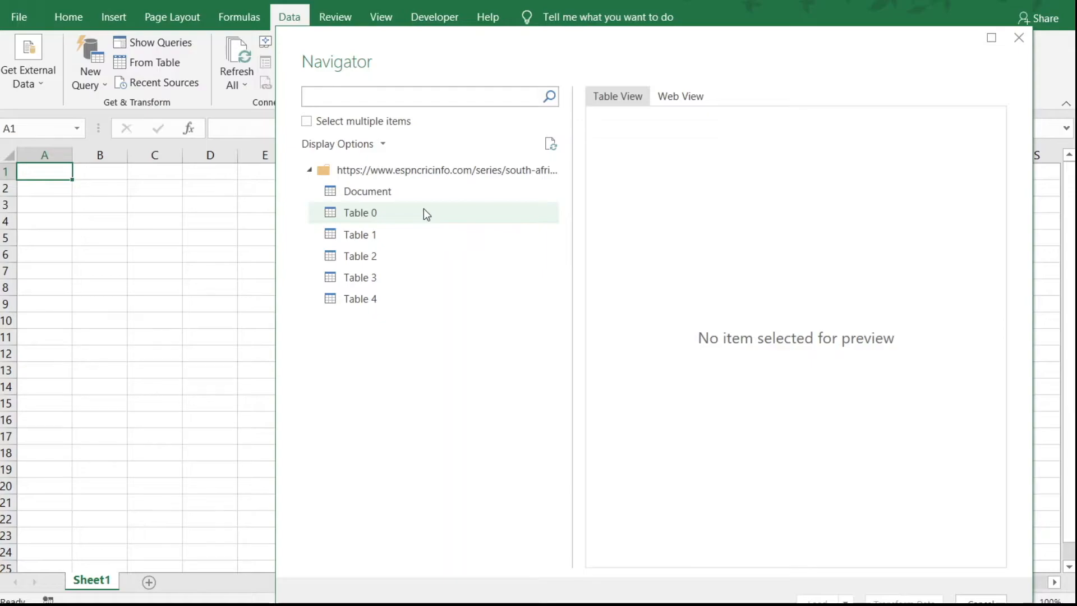
# Step: Preview Table 2, select Table 3 instead, and open it for transformation in the Power Query Editor
pyautogui.click(415, 256)
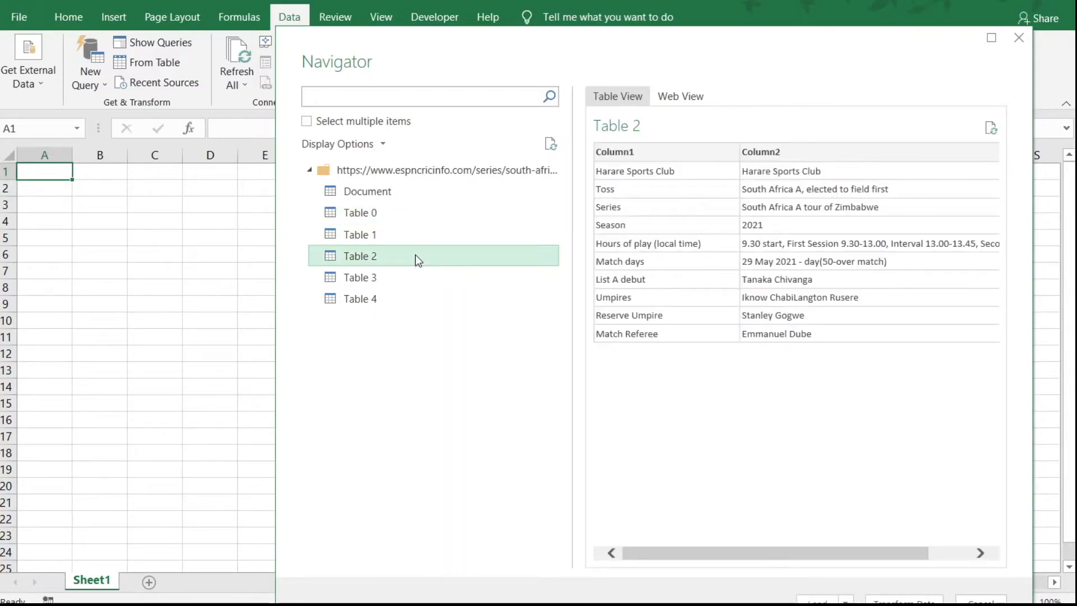
pyautogui.click(413, 280)
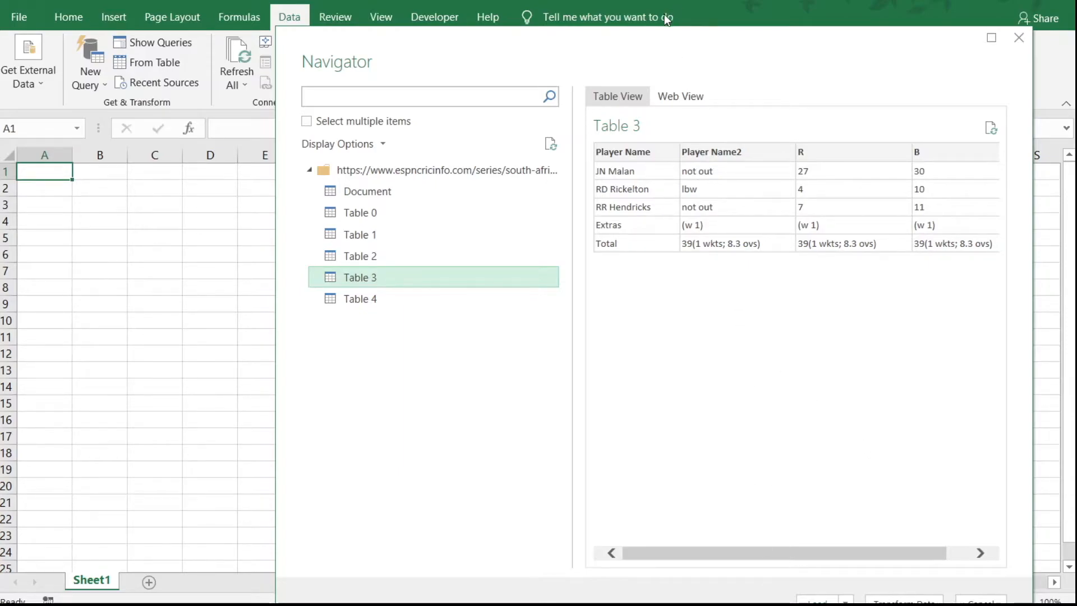
pyautogui.moveTo(393, 47); pyautogui.dragTo(285, 0)
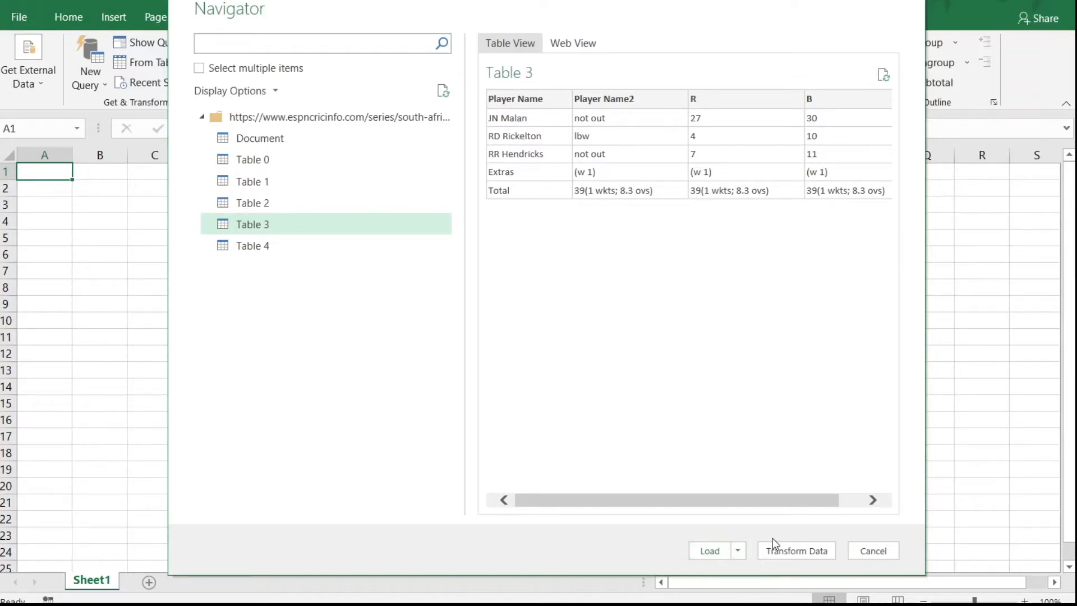
pyautogui.click(798, 553)
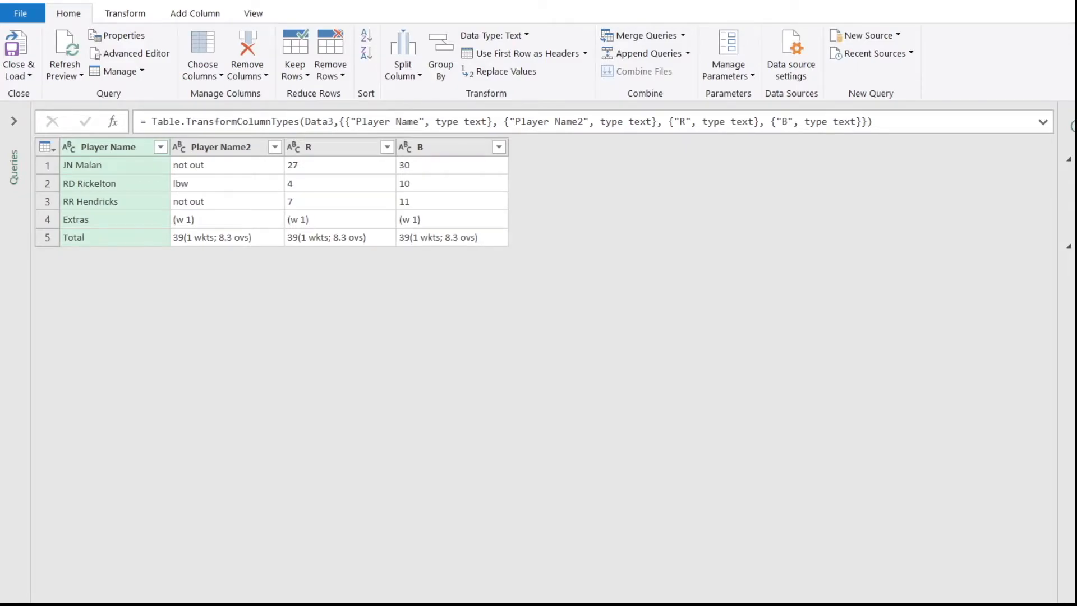
# Step: Expand the list of queries and rename the Table 3 query to "Match score"
pyautogui.moveTo(1076, 547)
pyautogui.mouseDown()
pyautogui.moveTo(977, 540)
pyautogui.moveTo(1014, 530)
pyautogui.moveTo(928, 519)
pyautogui.moveTo(1076, 542)
pyautogui.mouseUp()
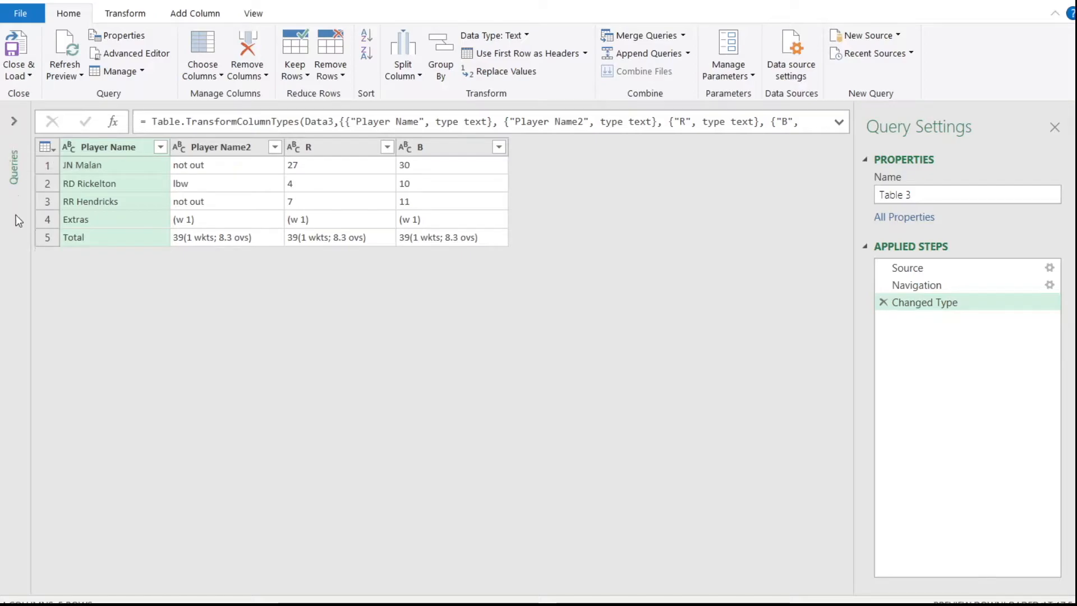
pyautogui.click(15, 121)
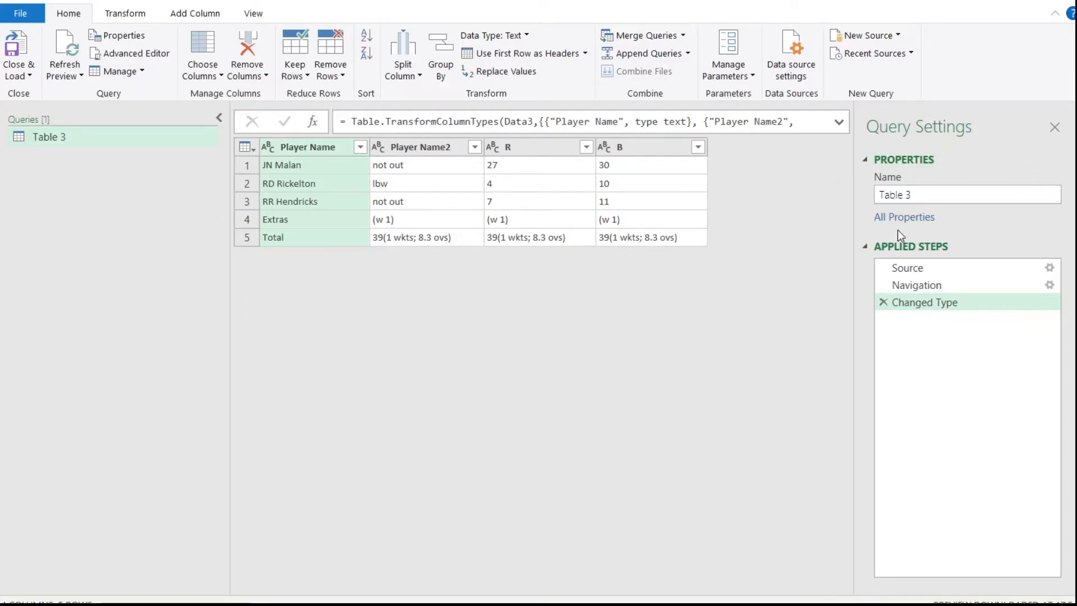
pyautogui.moveTo(926, 195); pyautogui.dragTo(878, 195)
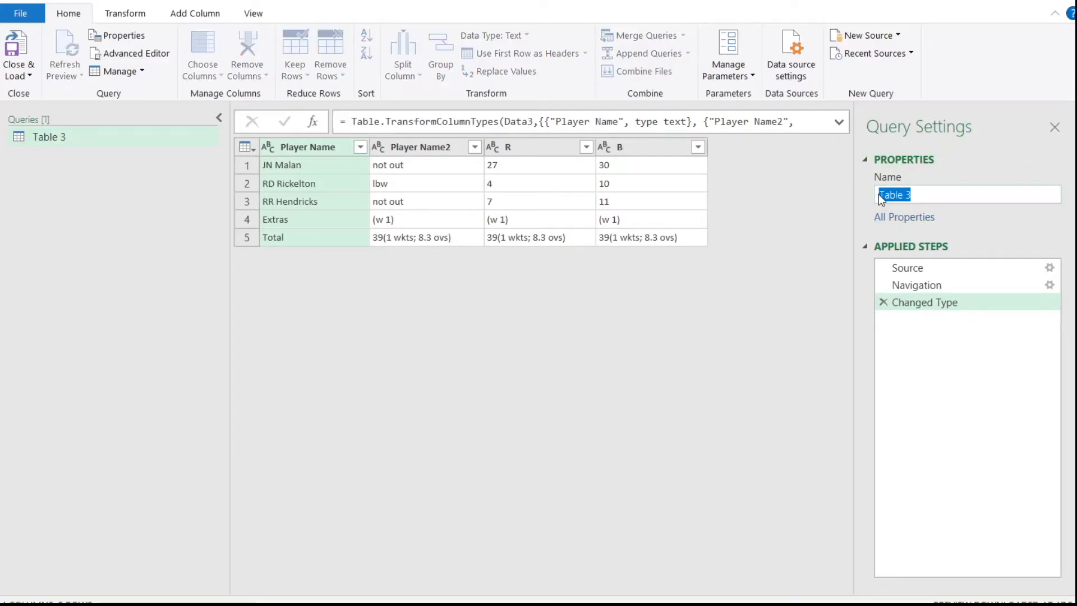
pyautogui.write('Match scro')
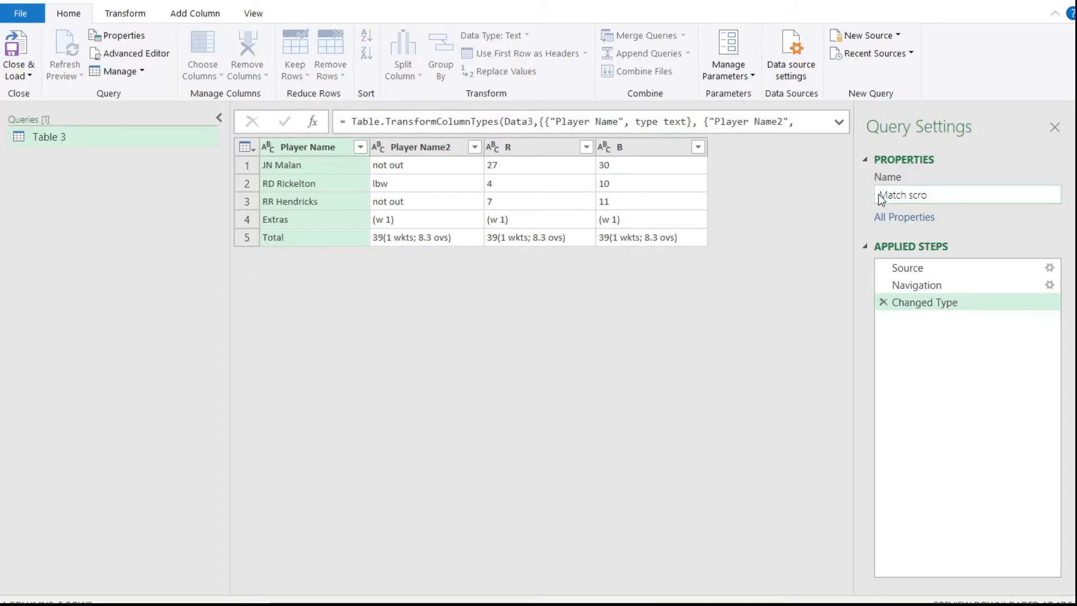
pyautogui.press('BackSpace')
pyautogui.press('BackSpace')
pyautogui.write('ore')
pyautogui.press('Return')
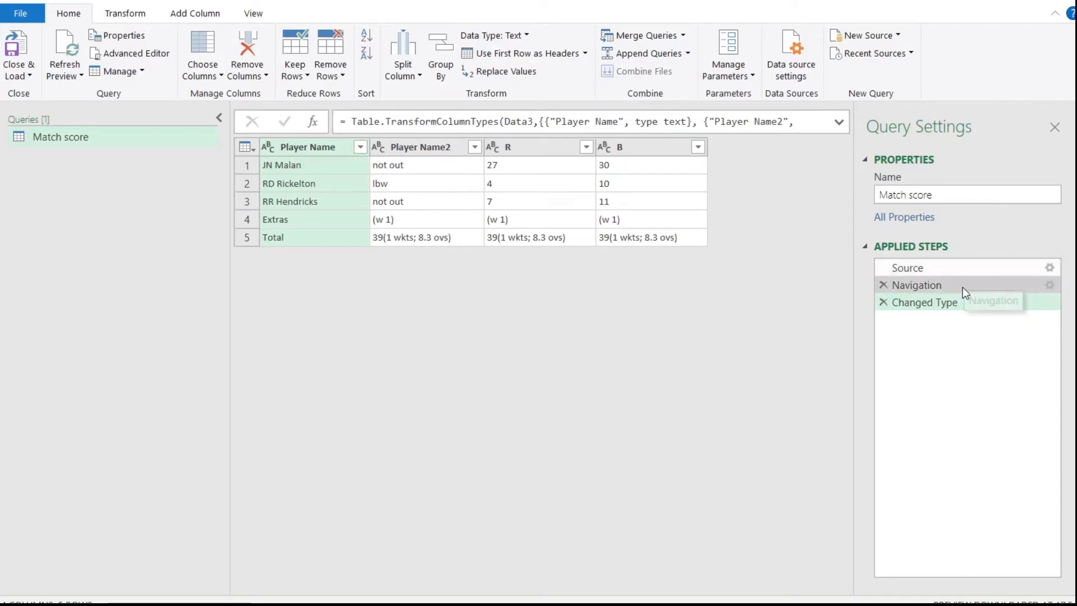
# Step: Review the query's data at the Source, Navigation and Changed Type applied steps
pyautogui.click(971, 273)
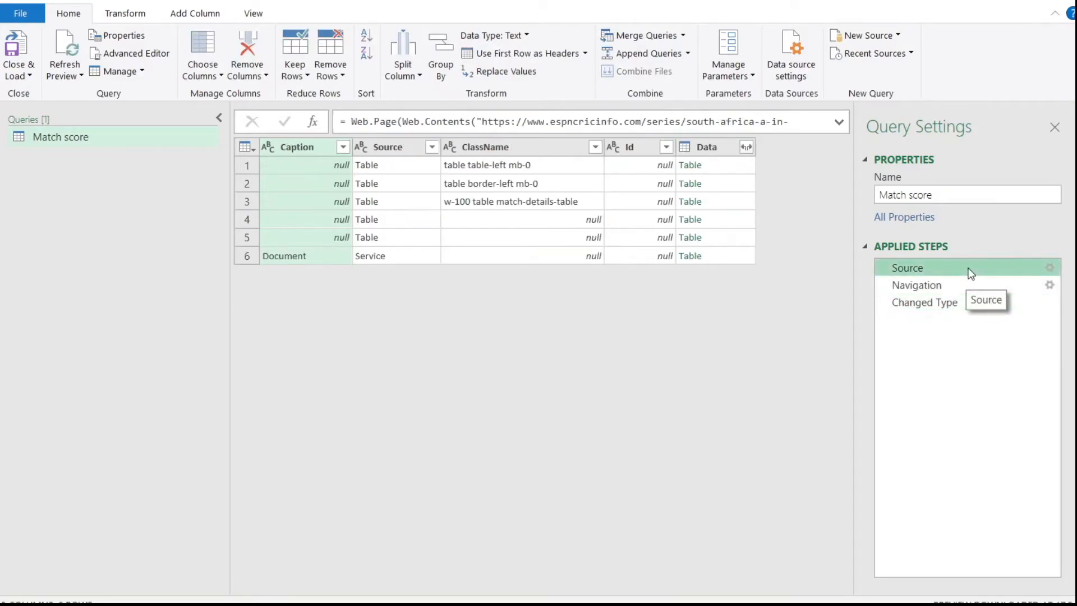
pyautogui.click(963, 284)
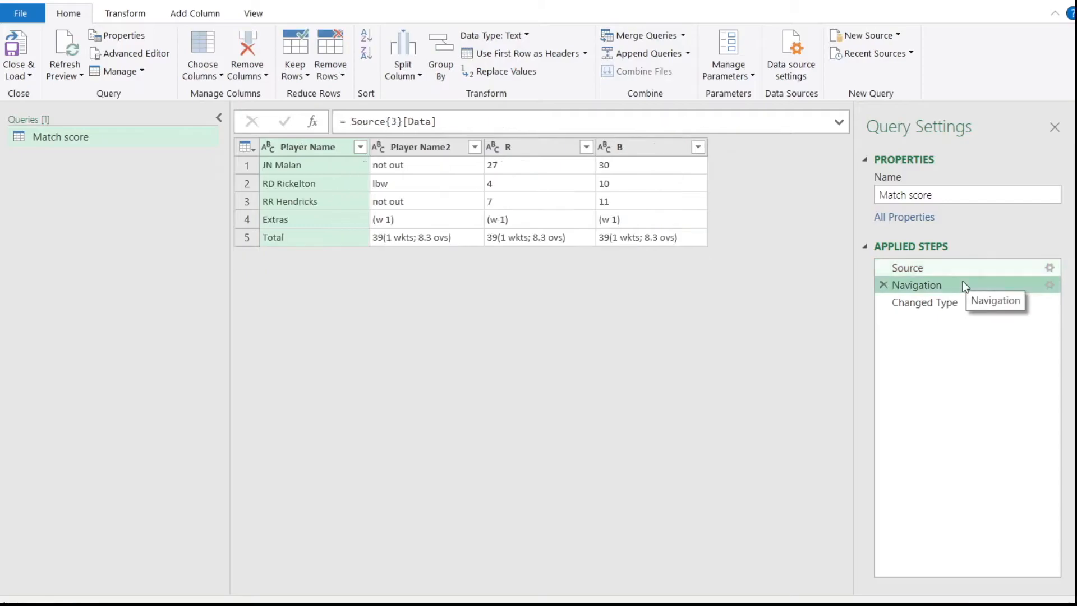
pyautogui.click(951, 301)
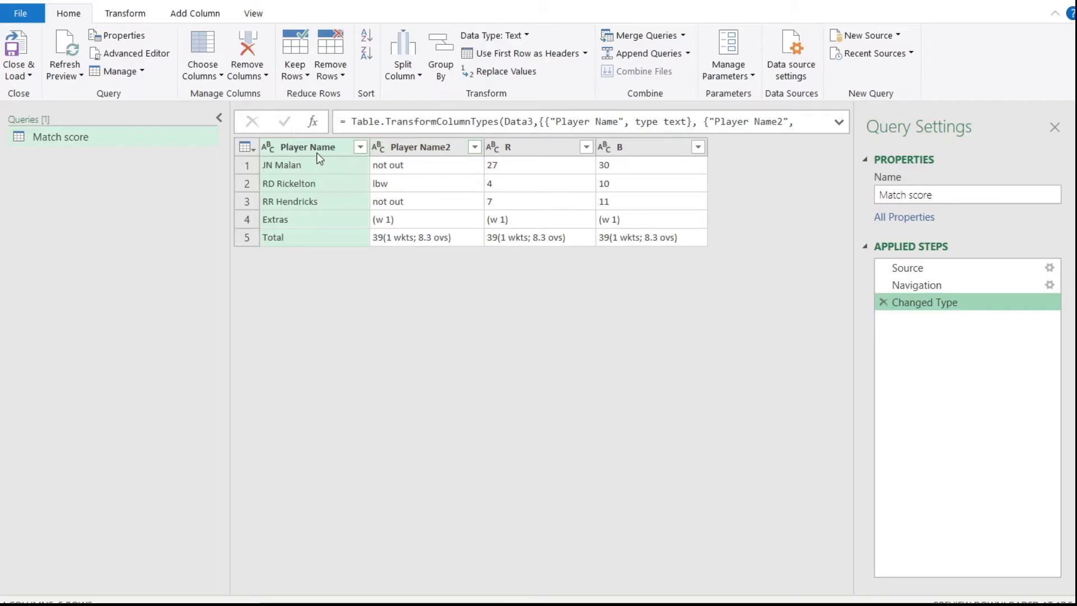
# Step: Rename the Player Name2 column to "Status"
pyautogui.click(442, 149)
pyautogui.doubleClick(443, 148)
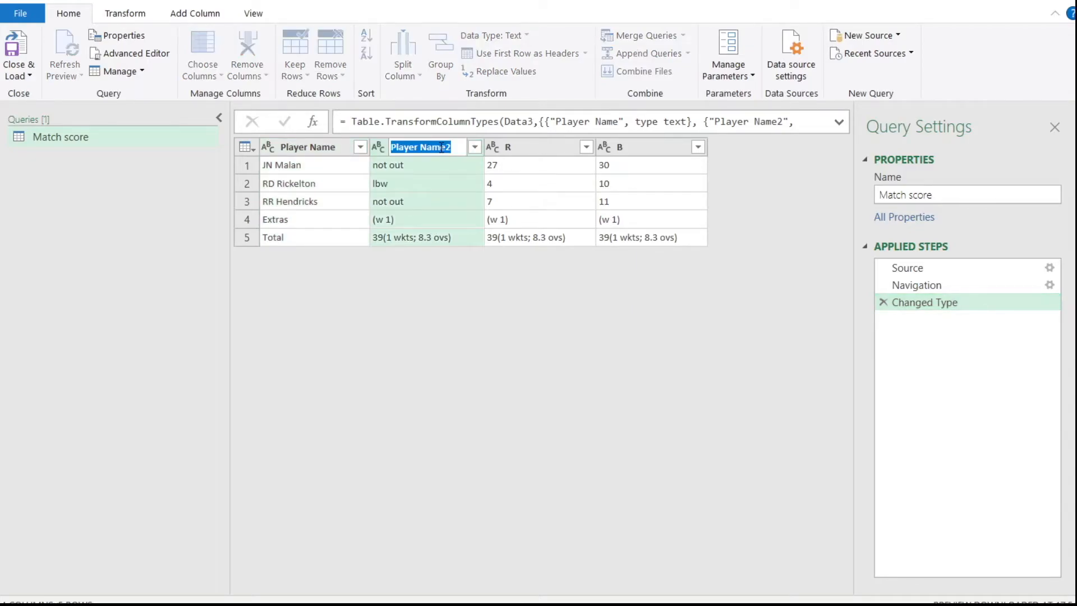
pyautogui.write('Status')
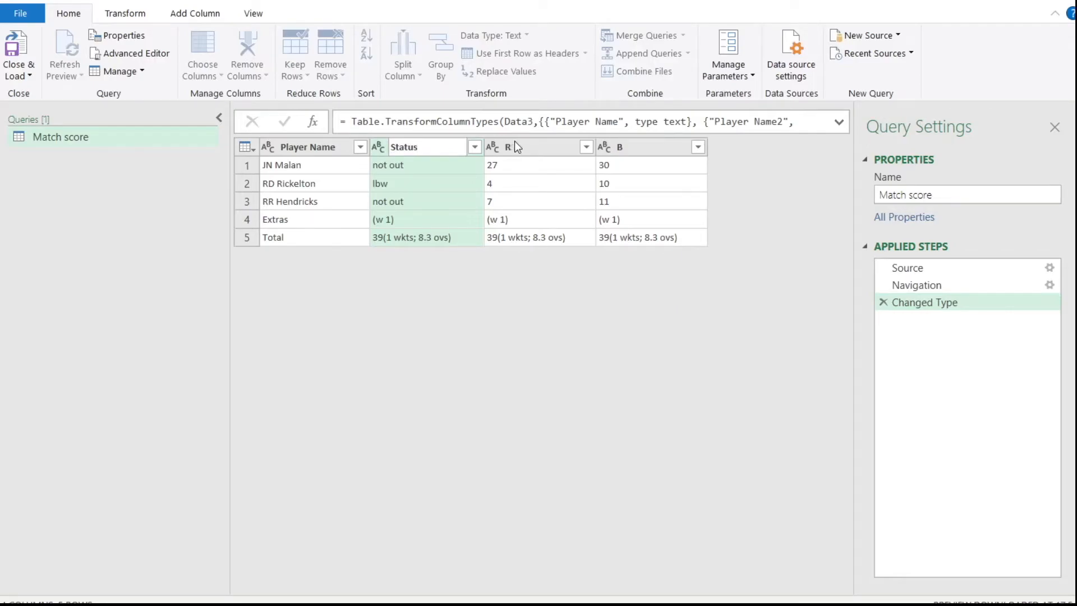
pyautogui.press('Return')
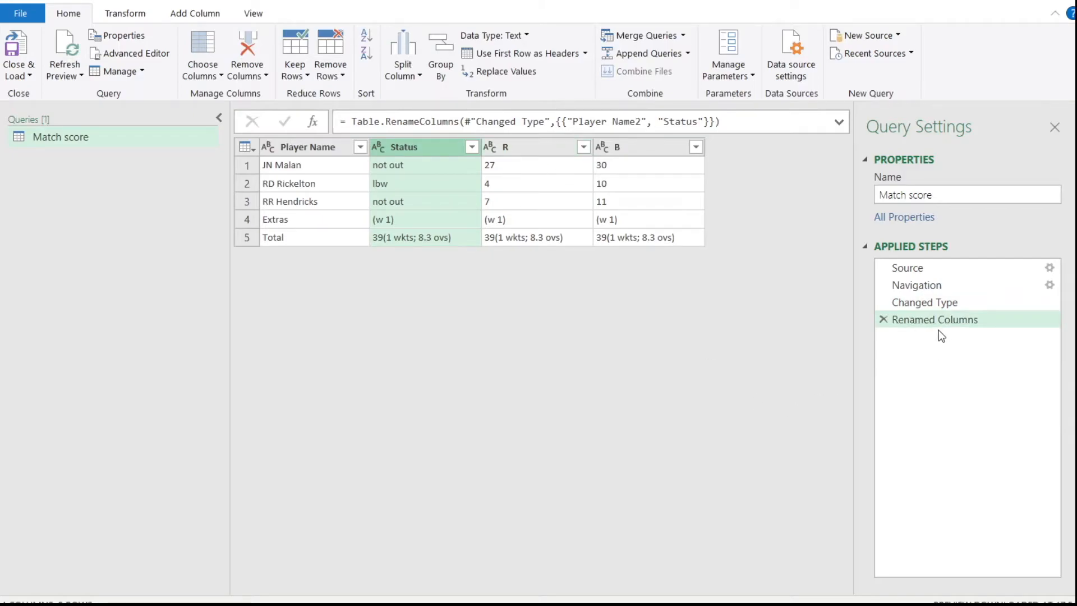
# Step: Rename the R column to "Runs" and the B column to "Balls"
pyautogui.click(536, 149)
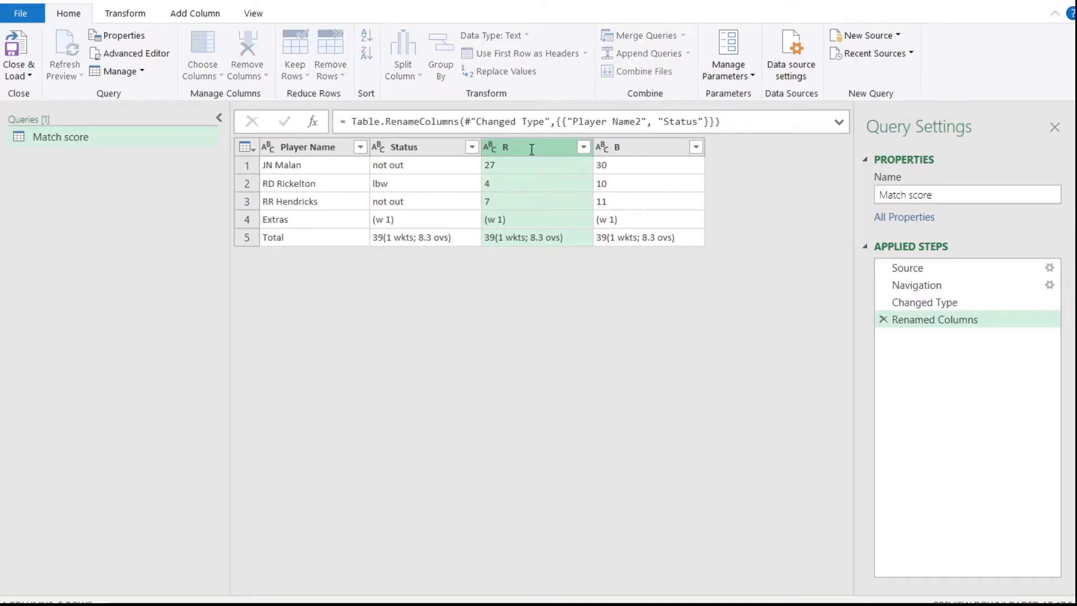
pyautogui.doubleClick(533, 152)
pyautogui.write('uns')
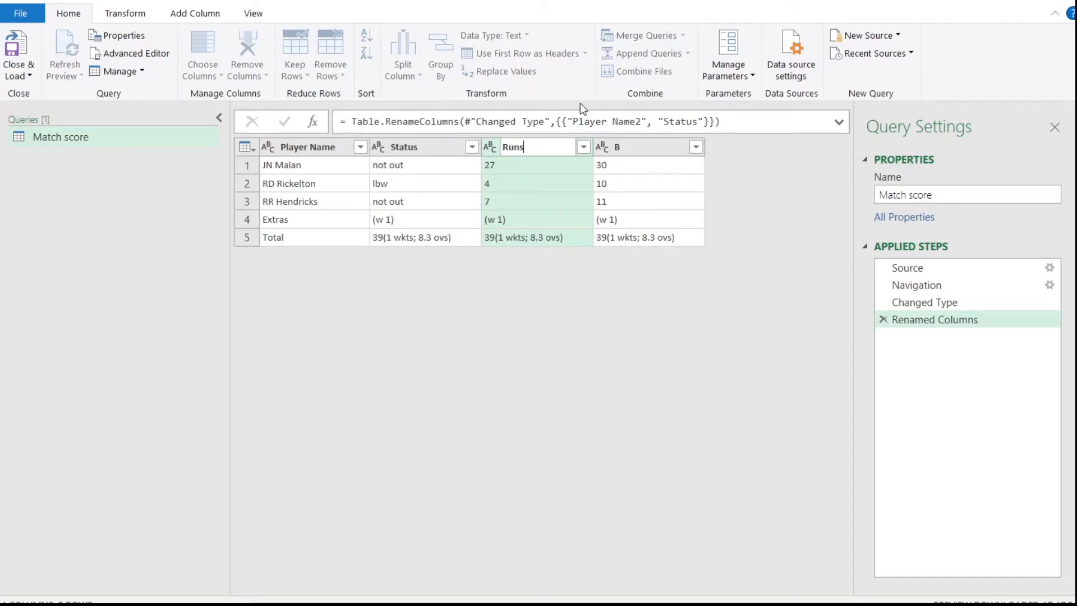
pyautogui.press('Return')
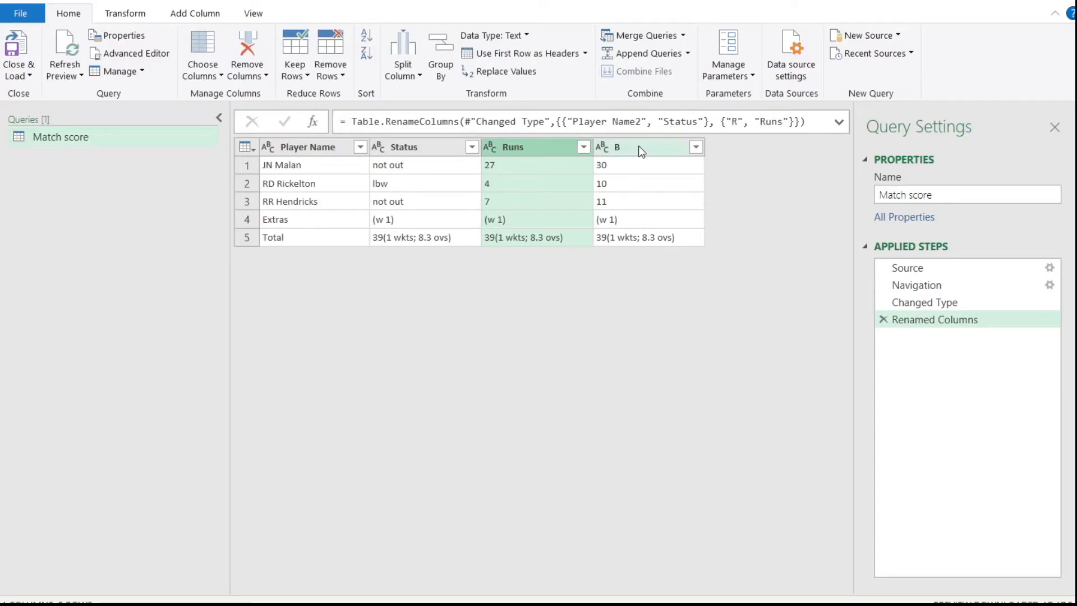
pyautogui.doubleClick(638, 146)
pyautogui.write('Balls')
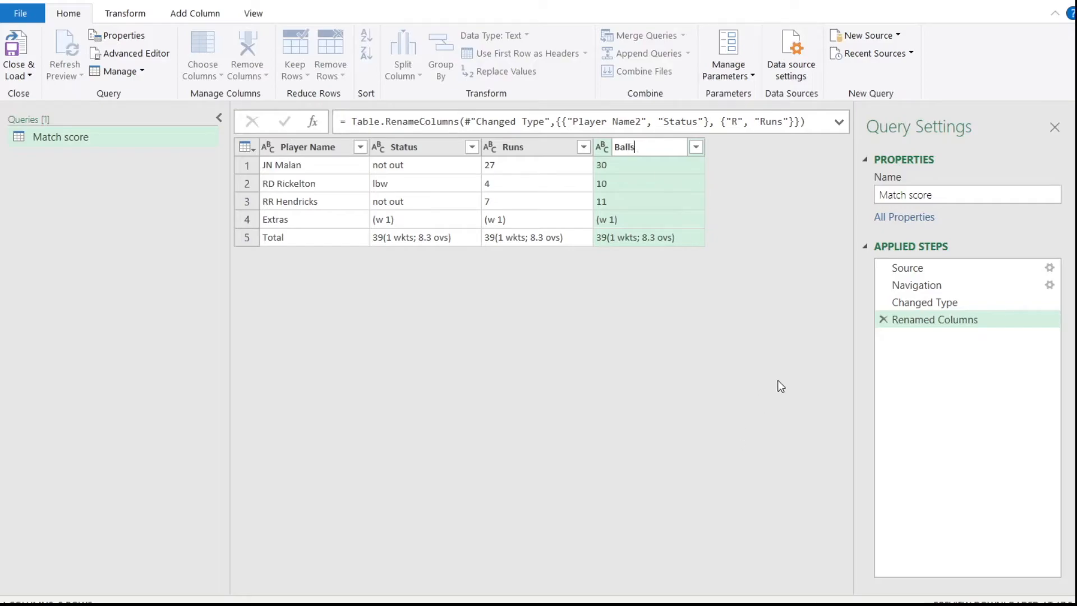
pyautogui.press('Return')
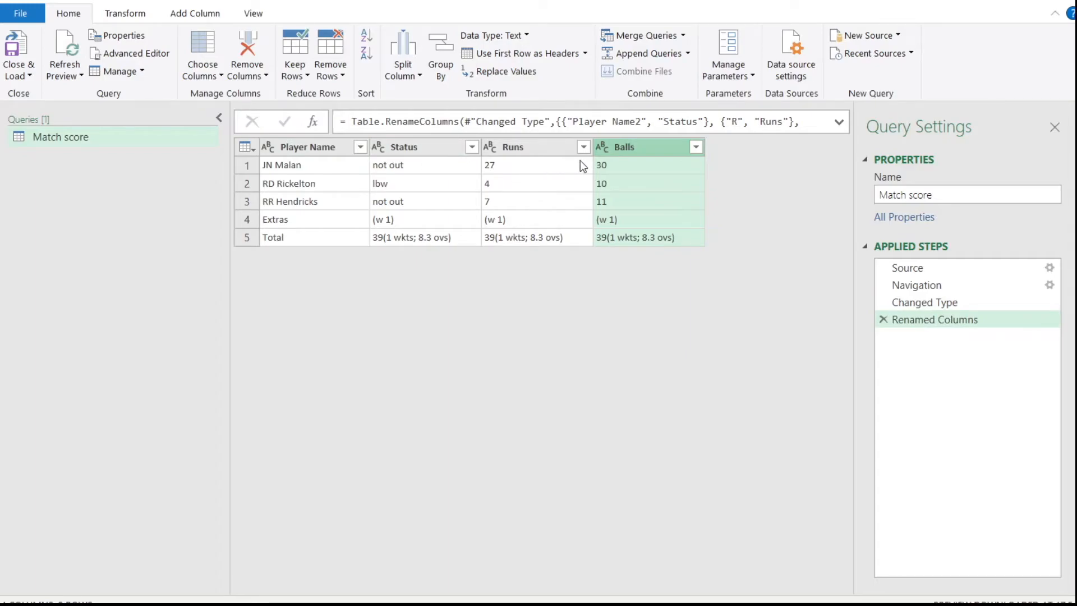
# Step: Delete the Renamed Columns applied step to revert the column renames
pyautogui.click(883, 320)
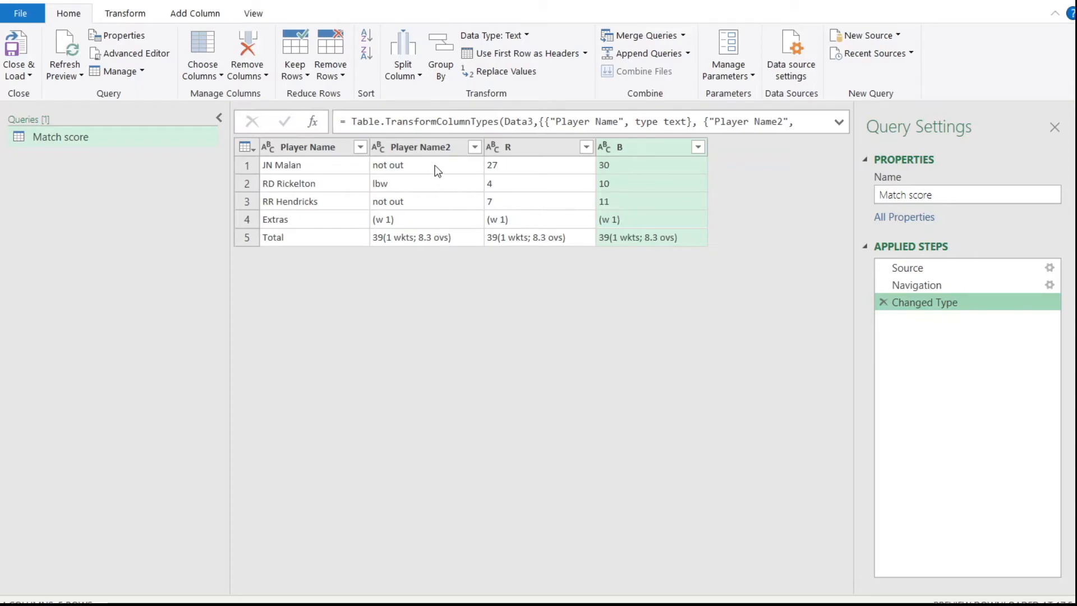
# Step: Rename the Player Name2 column to "Status" again
pyautogui.doubleClick(433, 147)
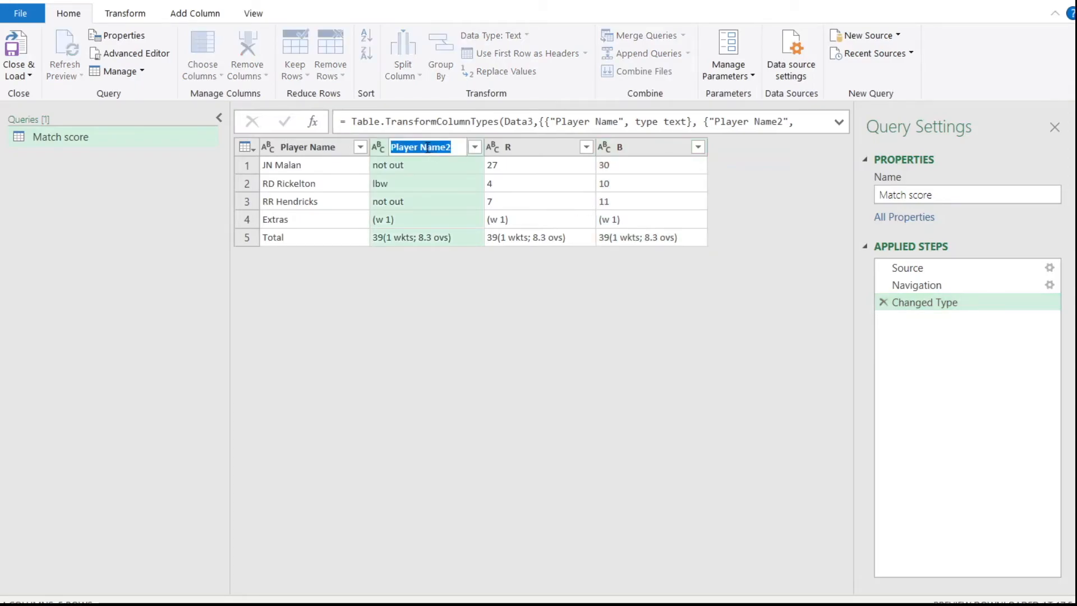
pyautogui.write('Status')
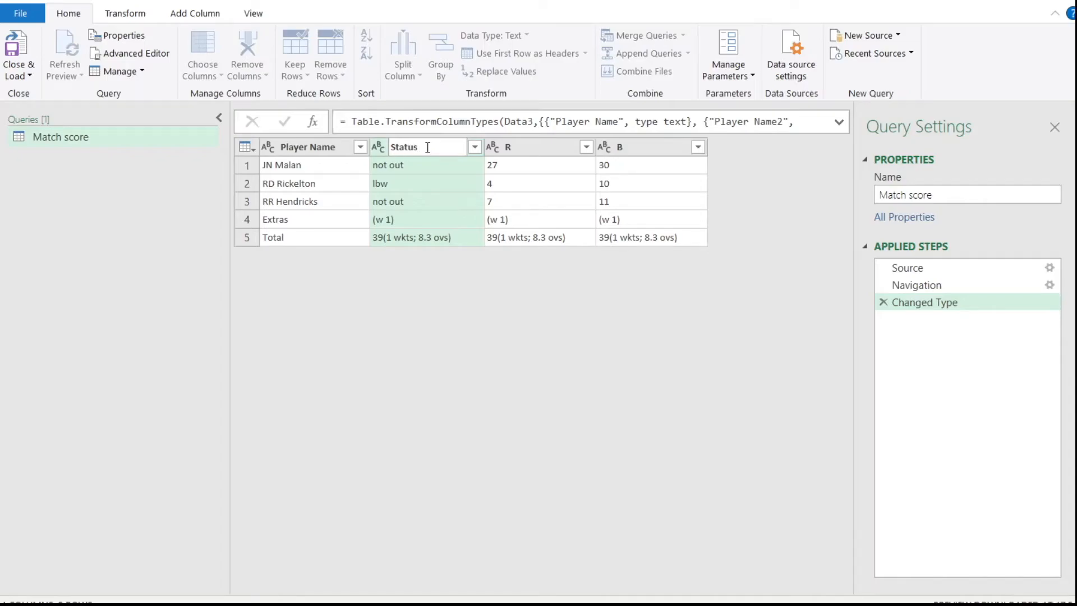
pyautogui.press('Return')
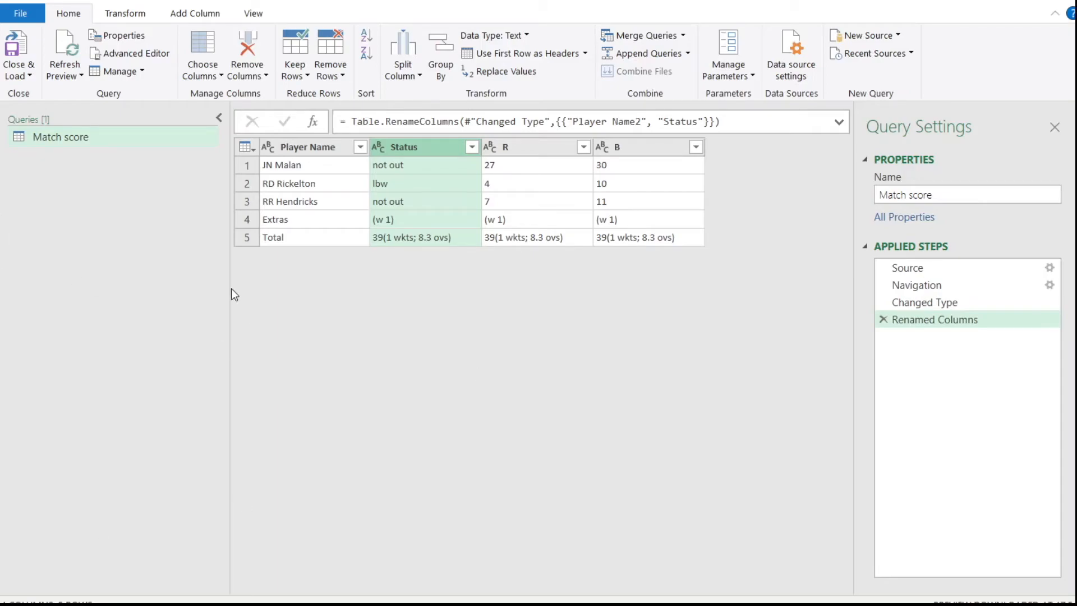
# Step: Close the query editor and load the Match score query into a worksheet table
pyautogui.click(140, 17)
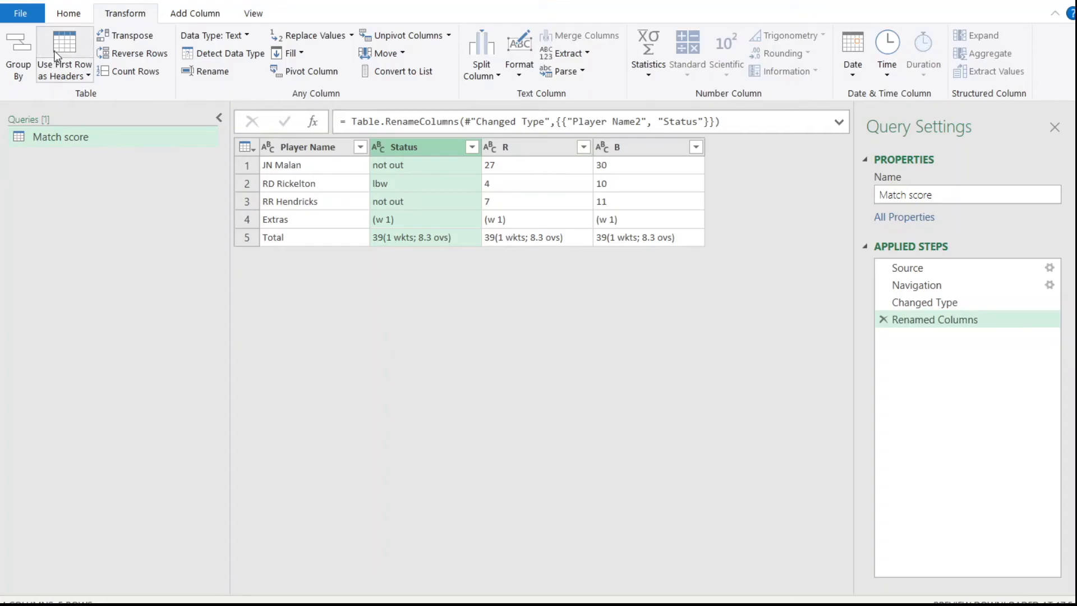
pyautogui.click(68, 14)
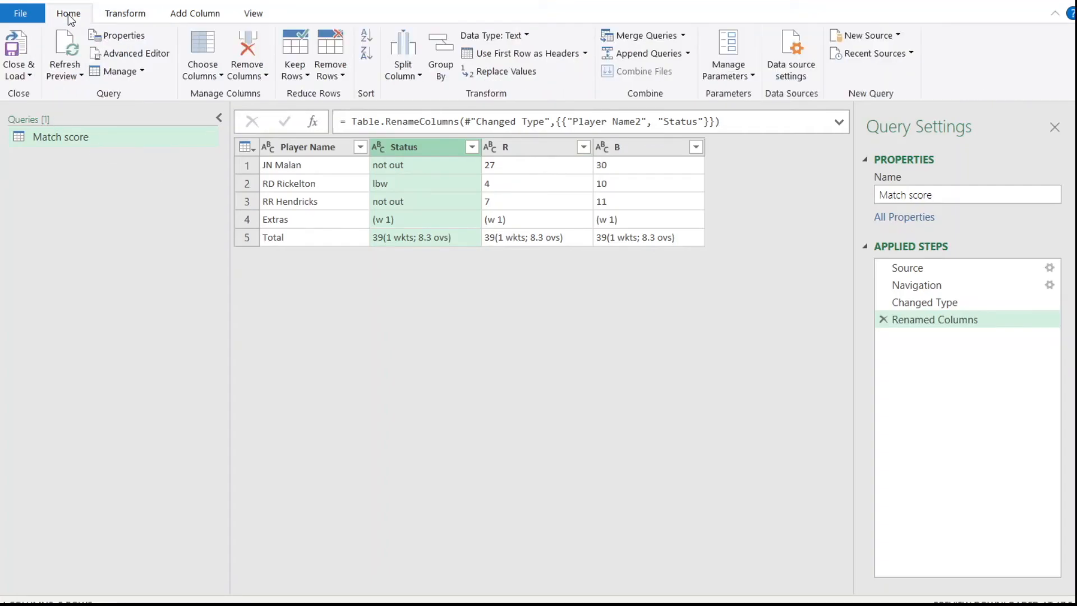
pyautogui.click(25, 76)
pyautogui.click(49, 93)
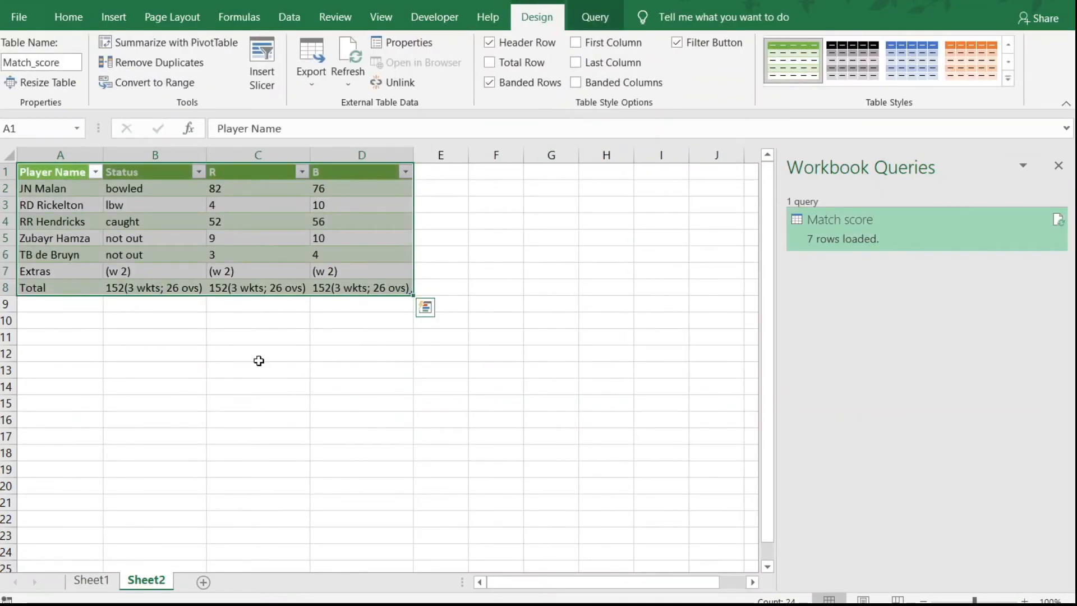
pyautogui.click(230, 349)
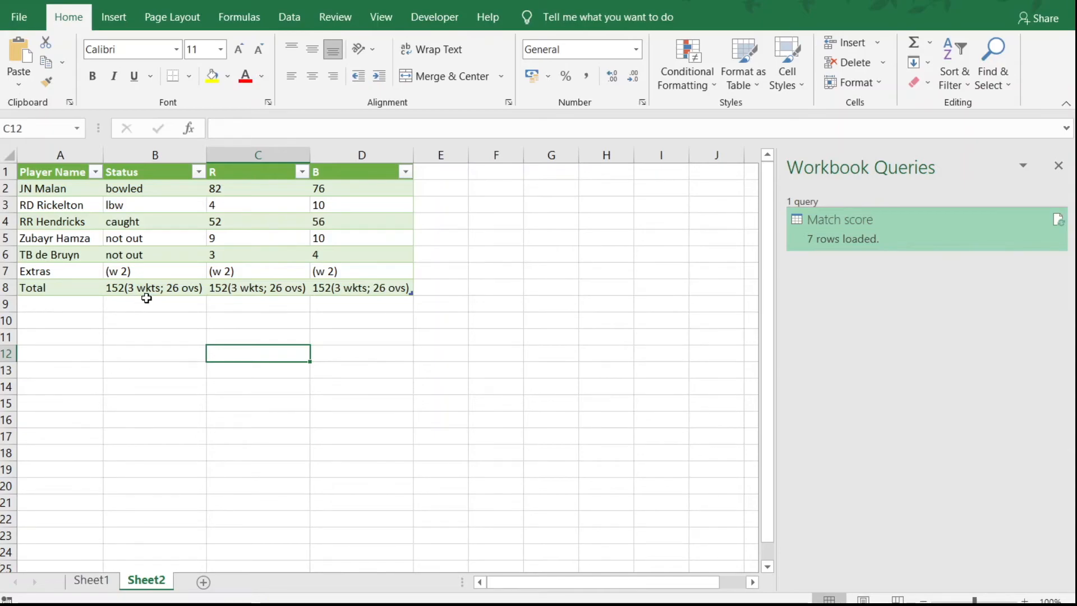
# Step: Compare South Africa A's live score on the ESPNcricinfo page in the browser with the Total row of the loaded Excel table
pyautogui.hotkey('alt', 'Tab')
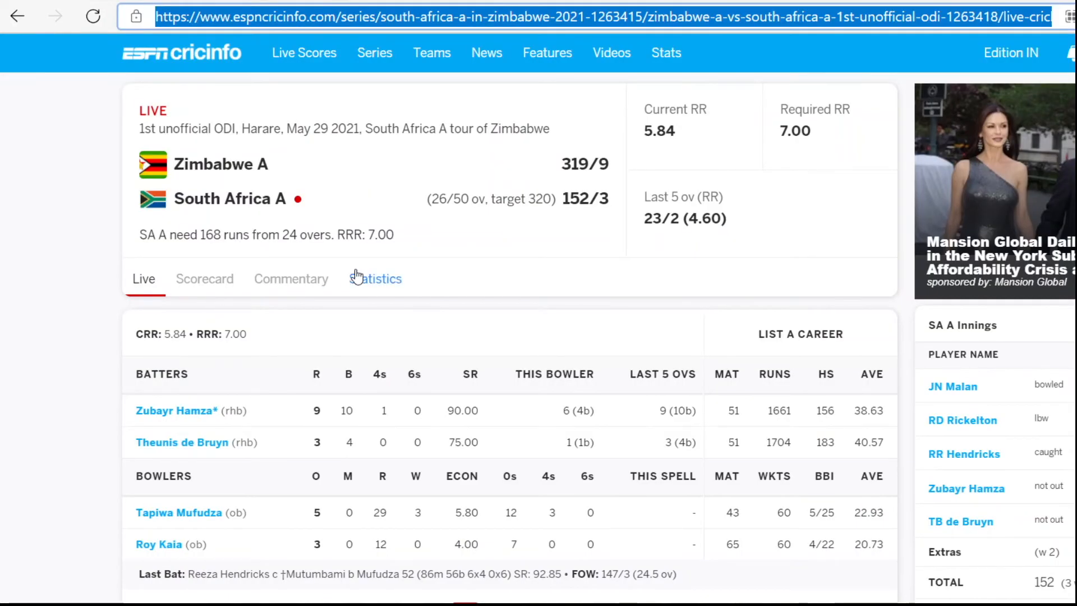
pyautogui.moveTo(563, 199); pyautogui.dragTo(609, 202)
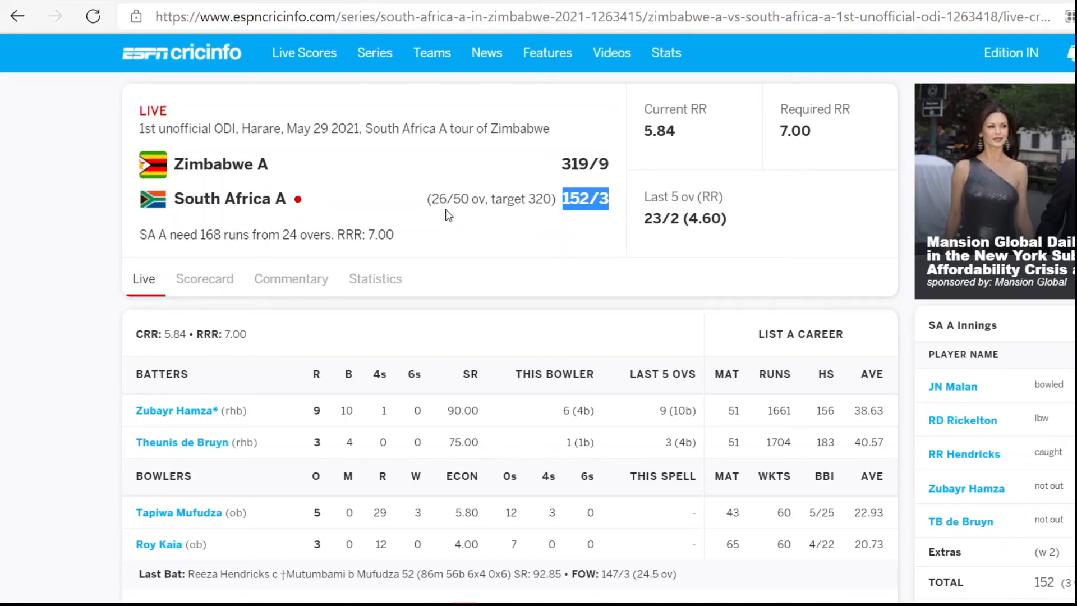
pyautogui.hotkey('alt', 'Tab')
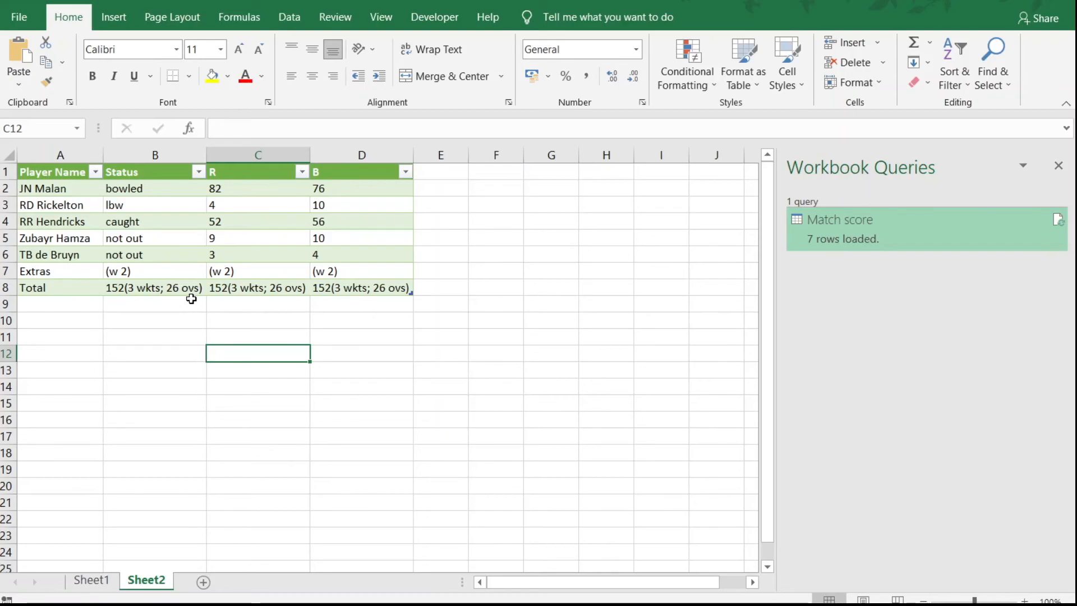
# Step: Refresh all data connections in the workbook to update the match score table
pyautogui.click(247, 236)
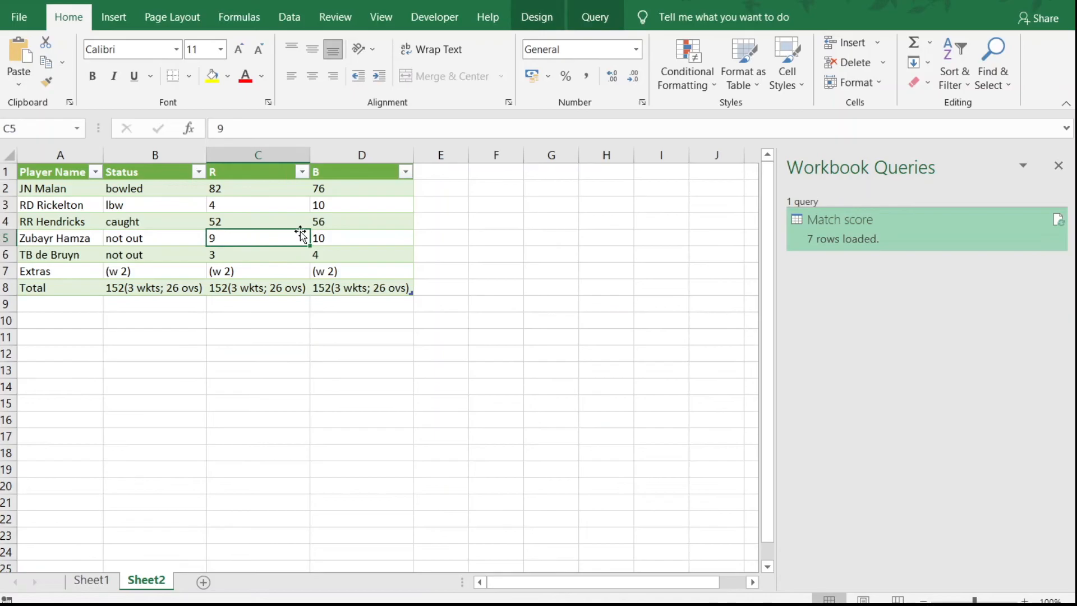
pyautogui.click(550, 18)
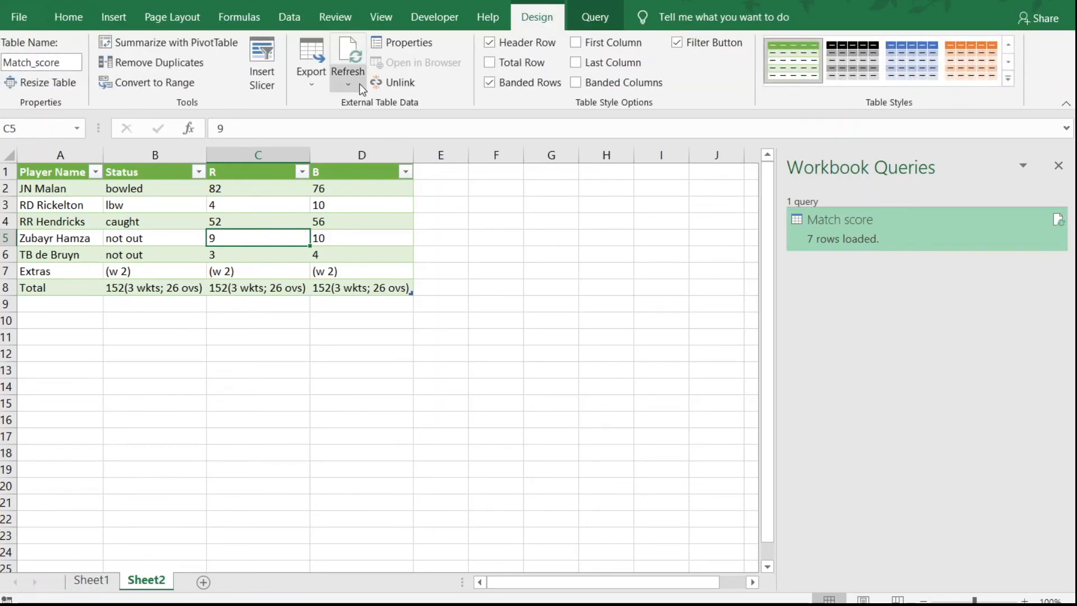
pyautogui.click(293, 17)
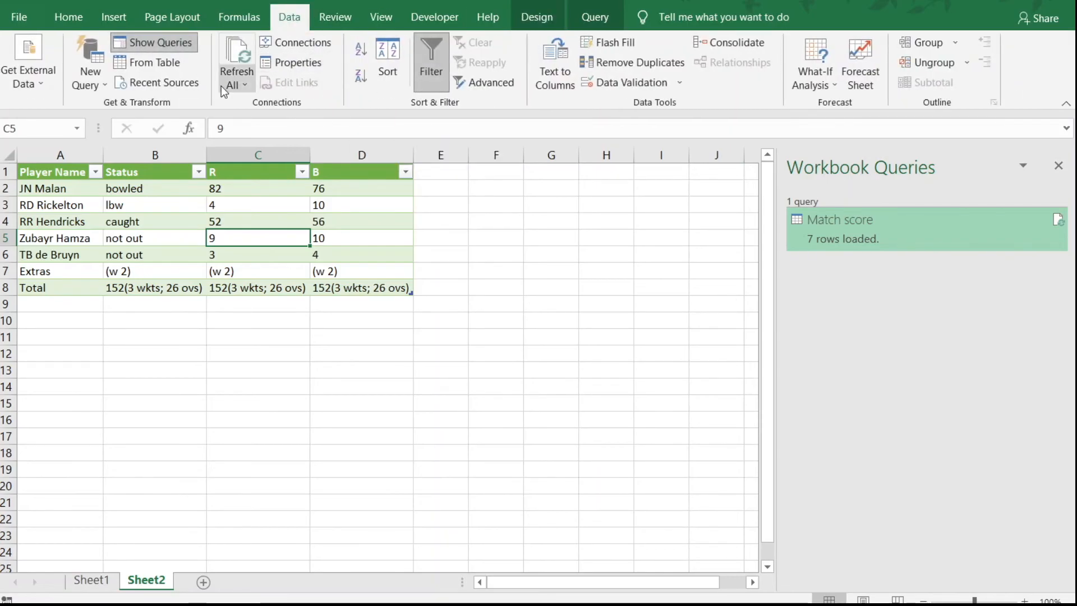
pyautogui.click(244, 84)
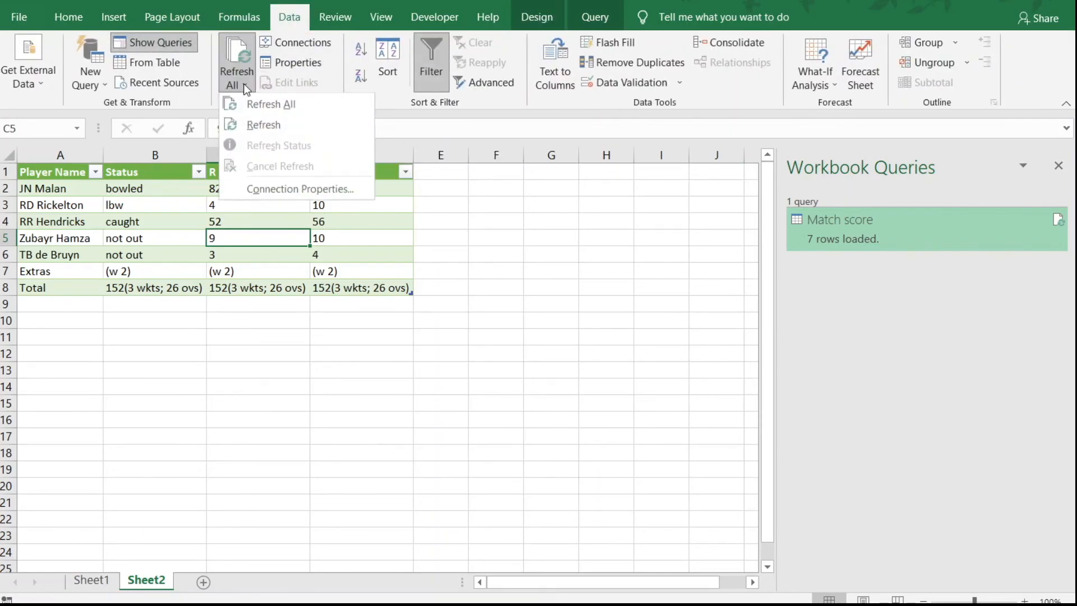
pyautogui.click(271, 106)
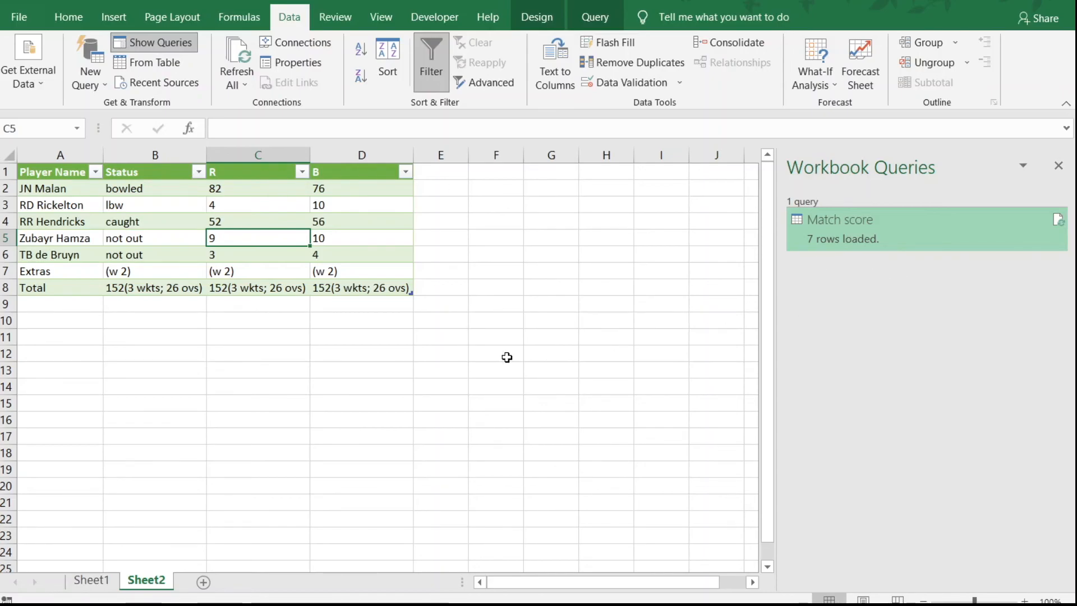
# Step: Reopen the Match score query for editing and rename the R column to "Runs" and the B column to "Balls"
pyautogui.rightClick(877, 224)
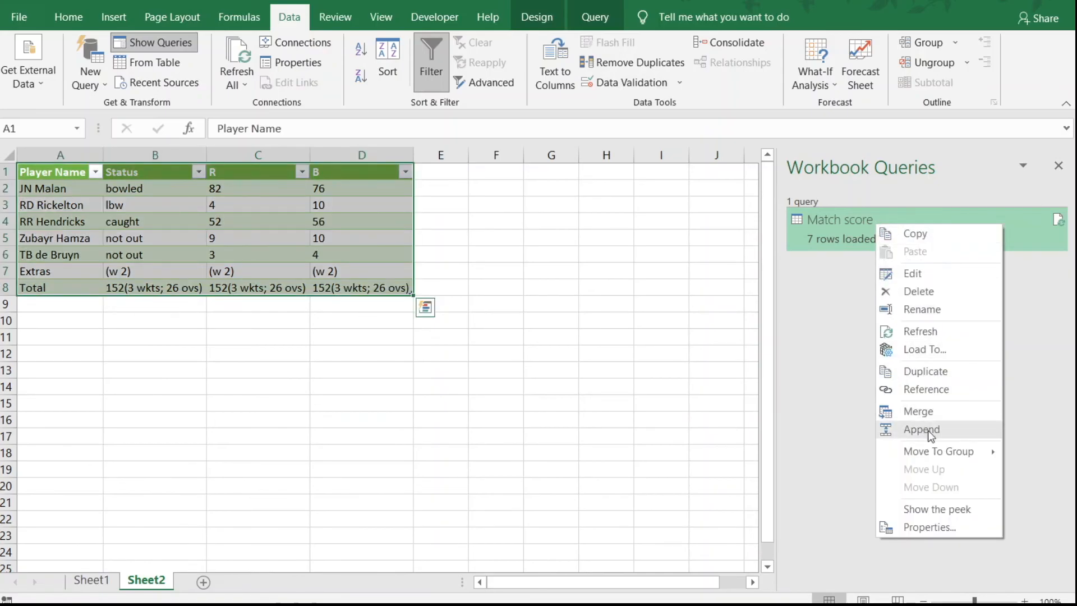
pyautogui.click(928, 274)
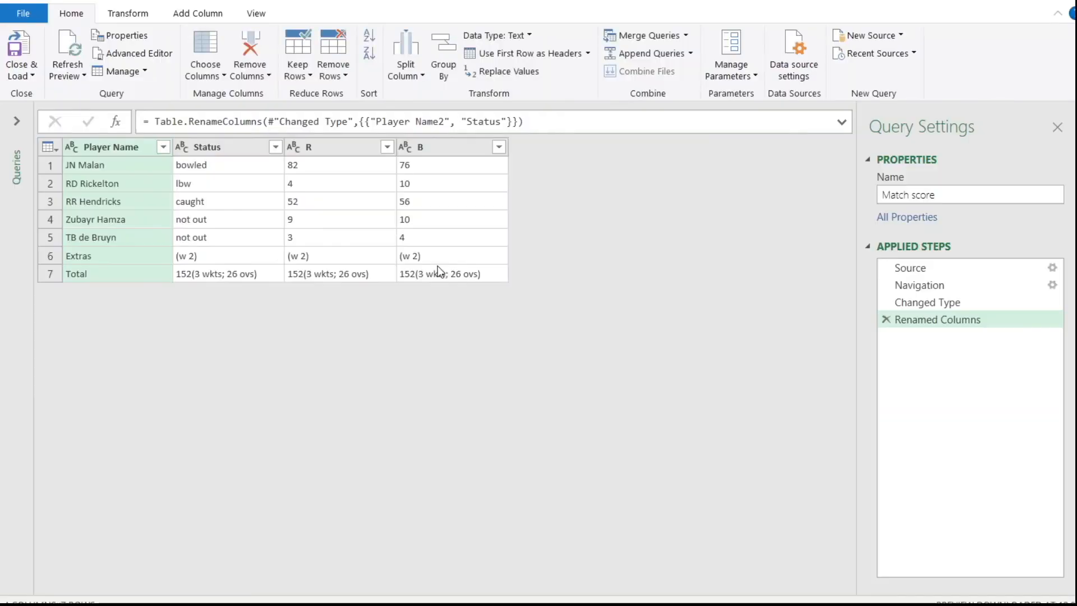
pyautogui.click(324, 147)
pyautogui.doubleClick(324, 147)
pyautogui.write('Runs')
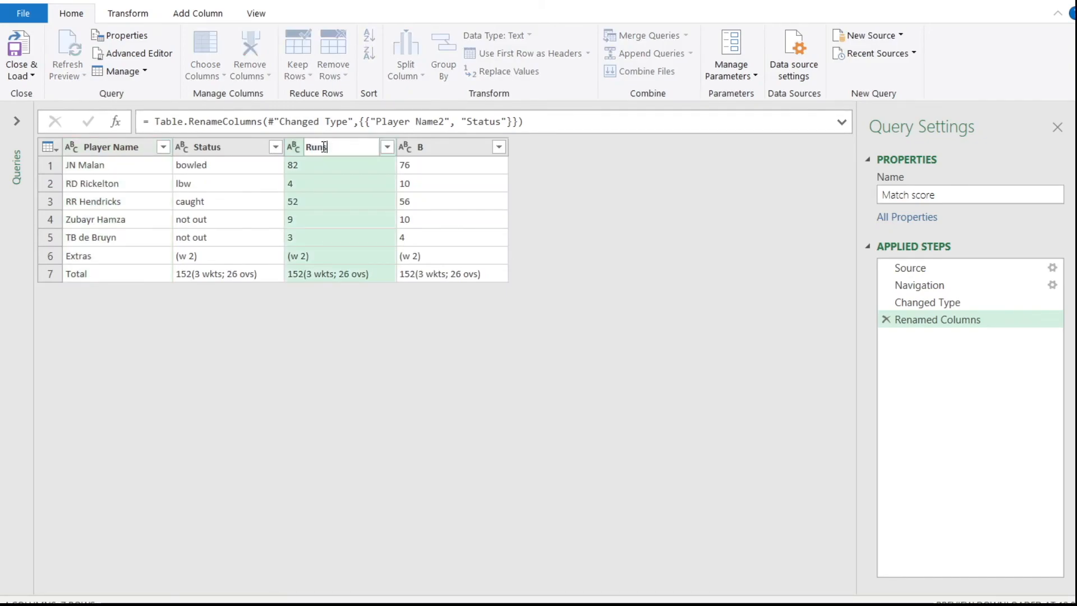
pyautogui.press('Return')
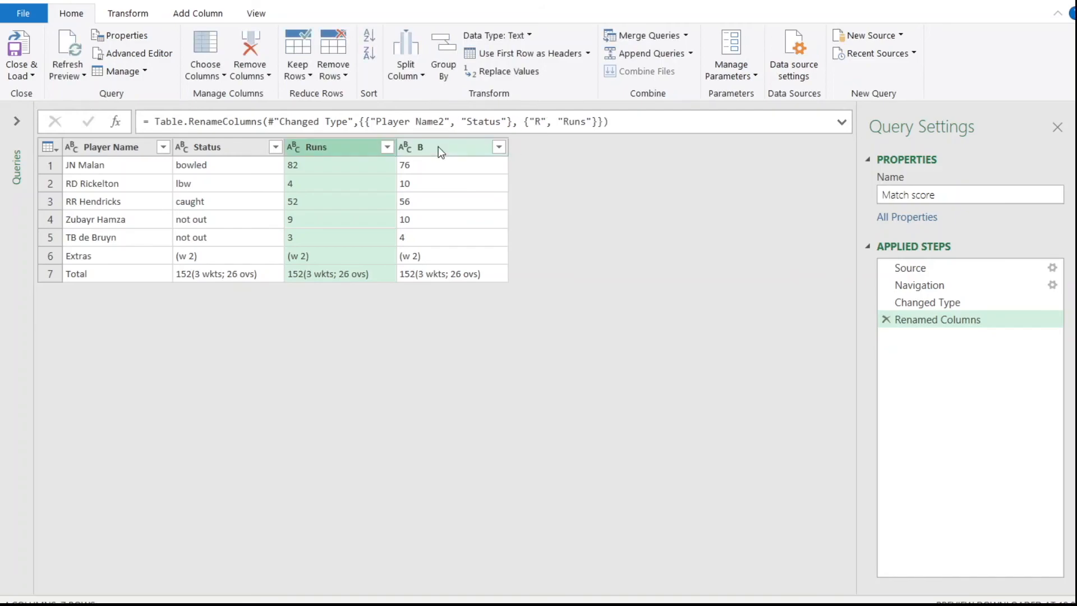
pyautogui.doubleClick(439, 147)
pyautogui.write('B')
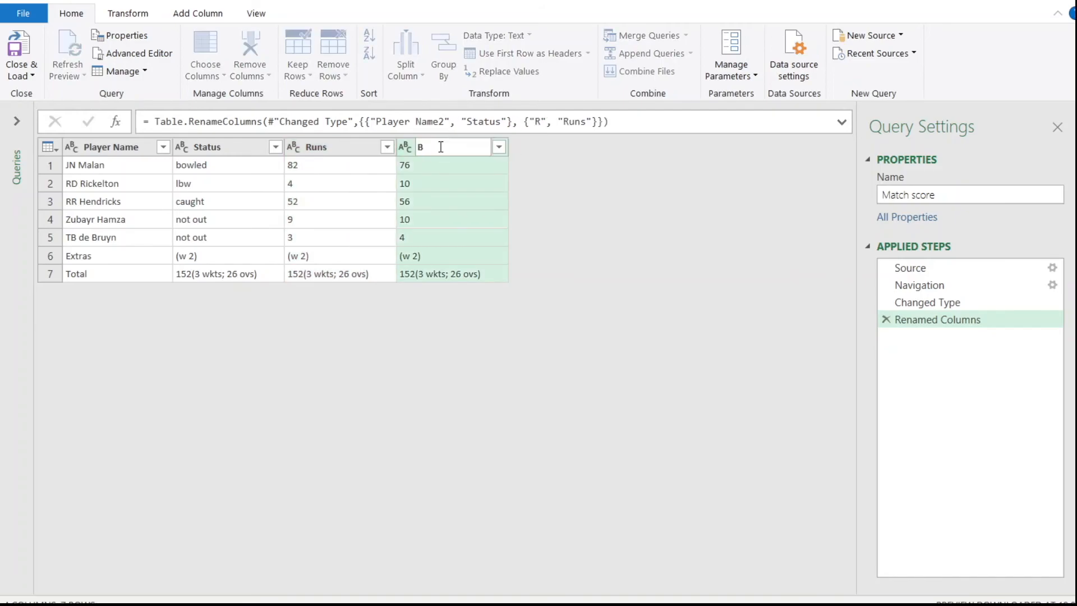
pyautogui.write('alls')
# Step: Load the edited query back into the worksheet and hide the list of workbook queries
pyautogui.click(24, 66)
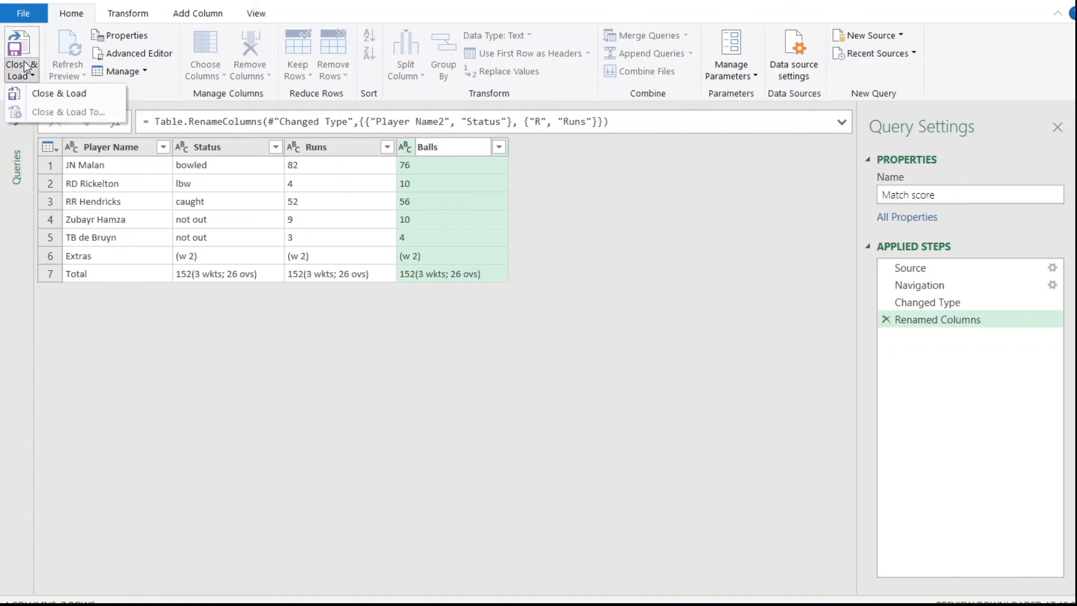
pyautogui.click(47, 92)
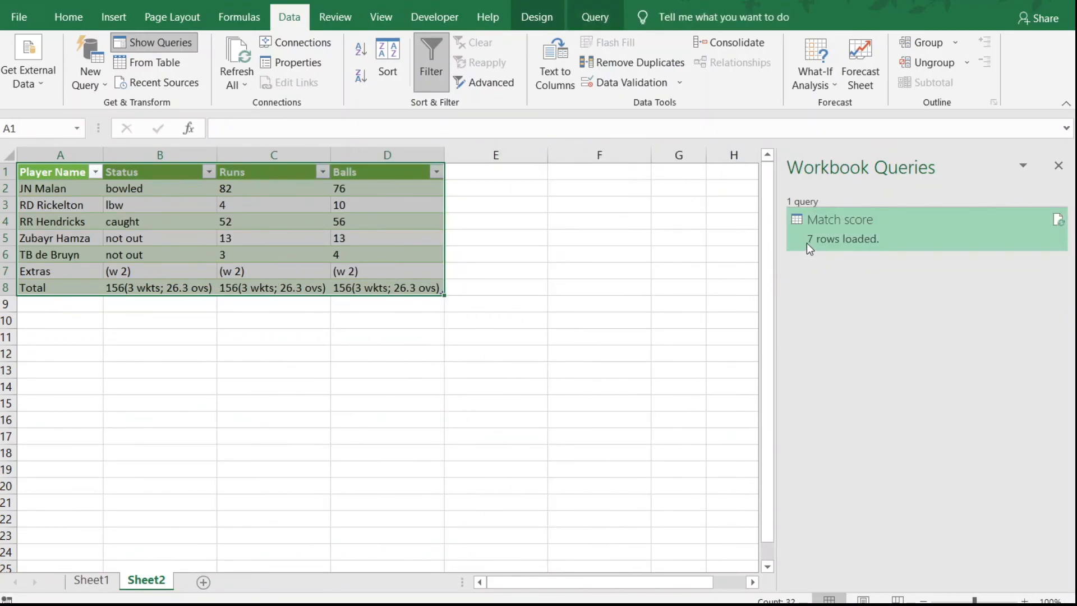
pyautogui.click(90, 386)
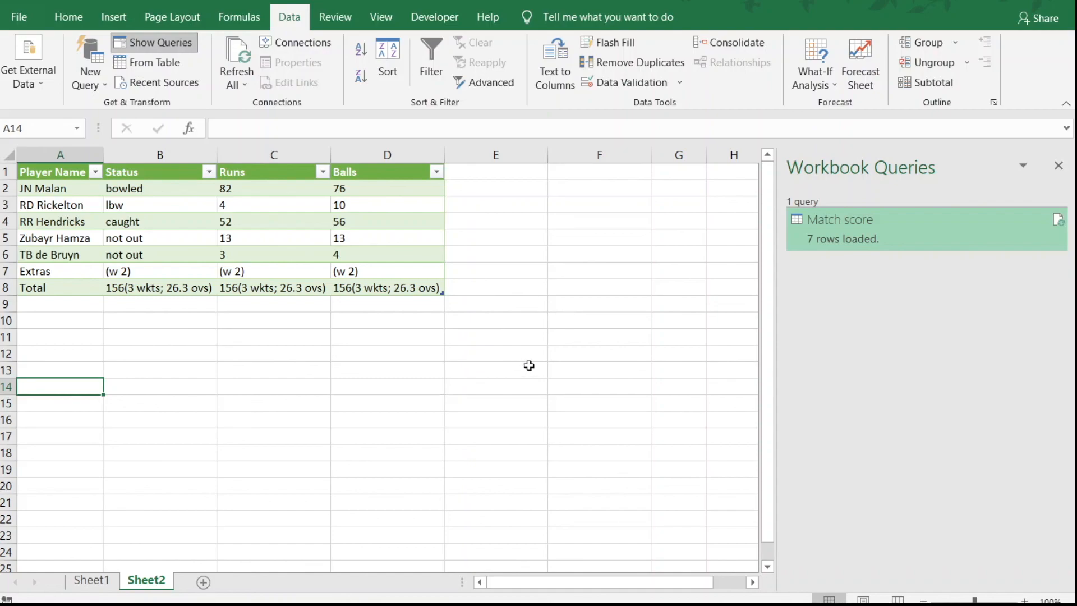
pyautogui.click(1058, 166)
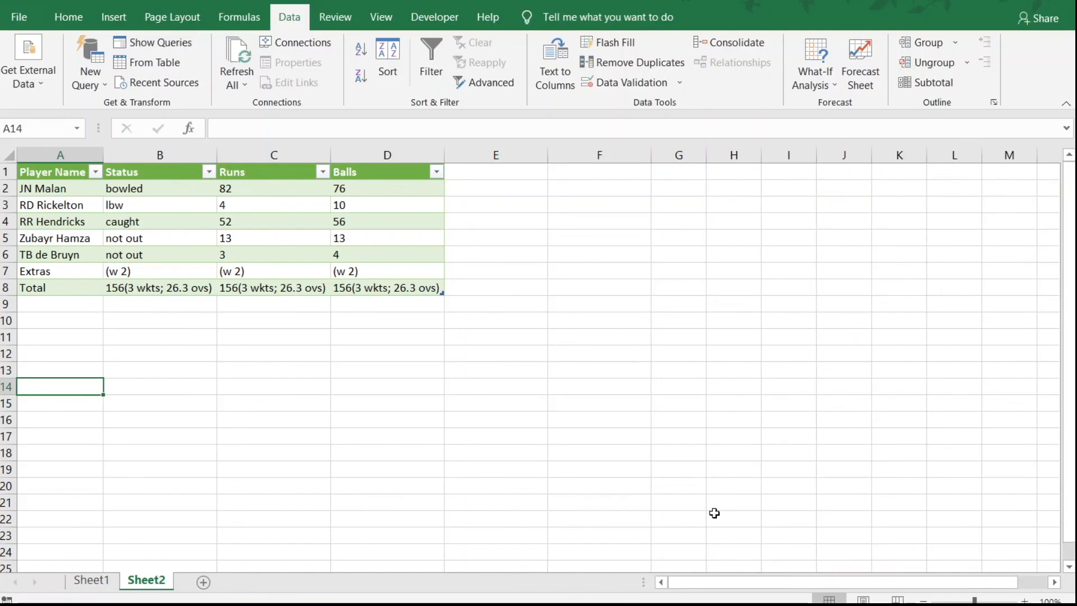
# Step: Switch to the notes open in Notepad
pyautogui.click(566, 604)
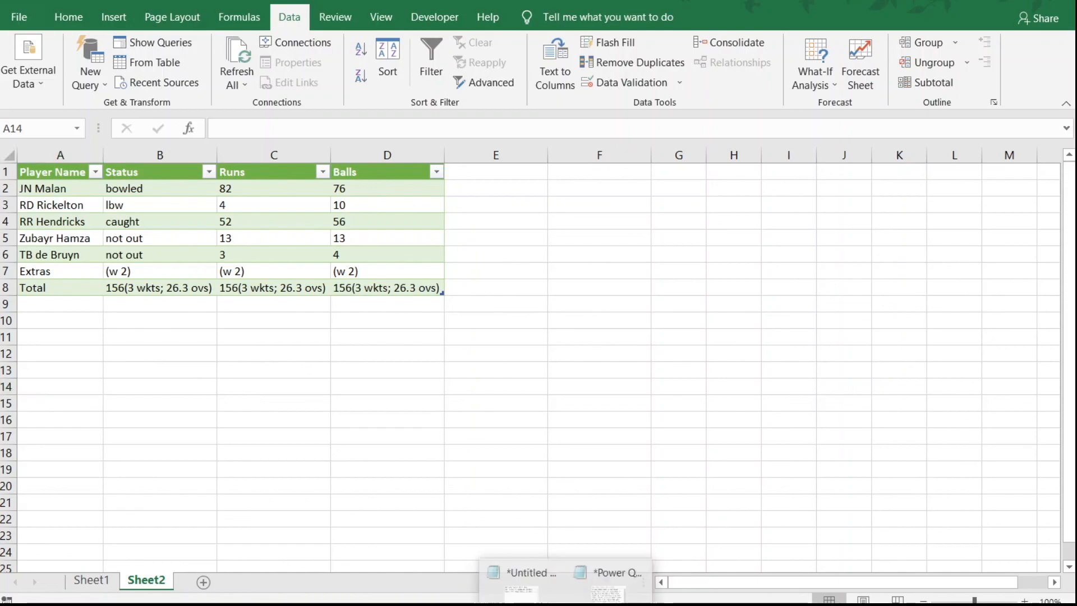